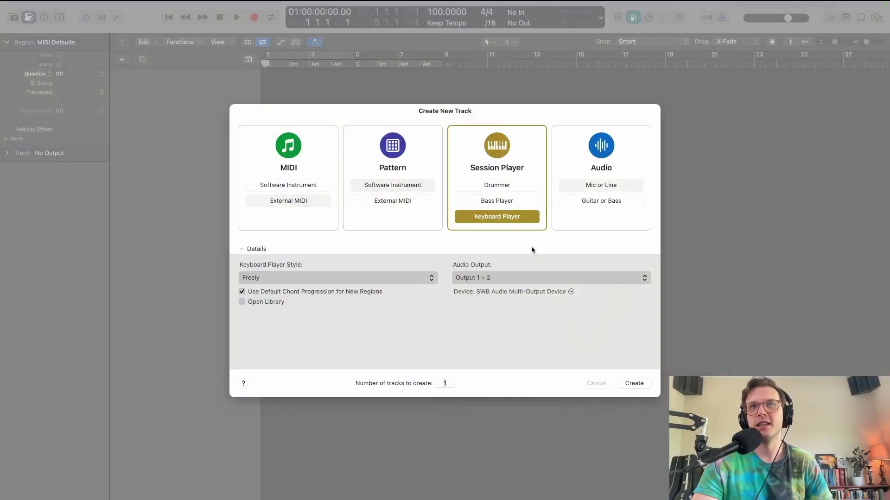
Step: Create one Keyboard Player session track in the Broken Chords style using the default chord progression
{"action": "left_click", "coordinate": [552, 333]}
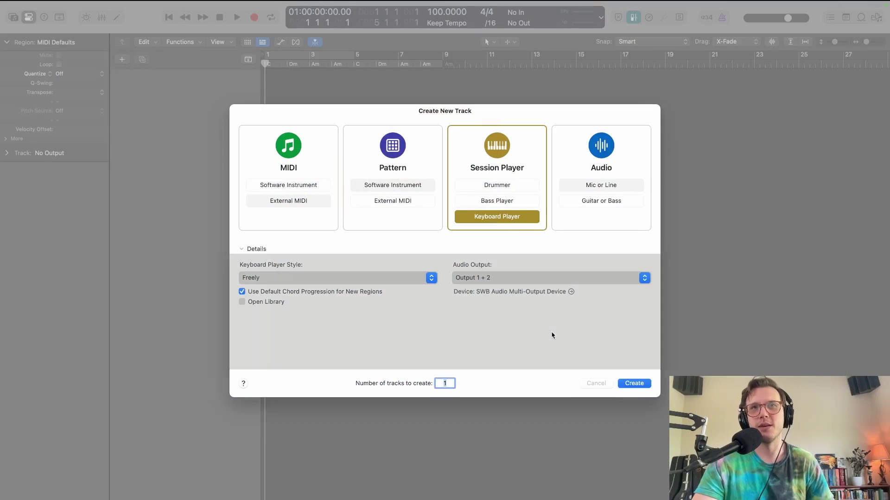
{"action": "left_click", "coordinate": [420, 277]}
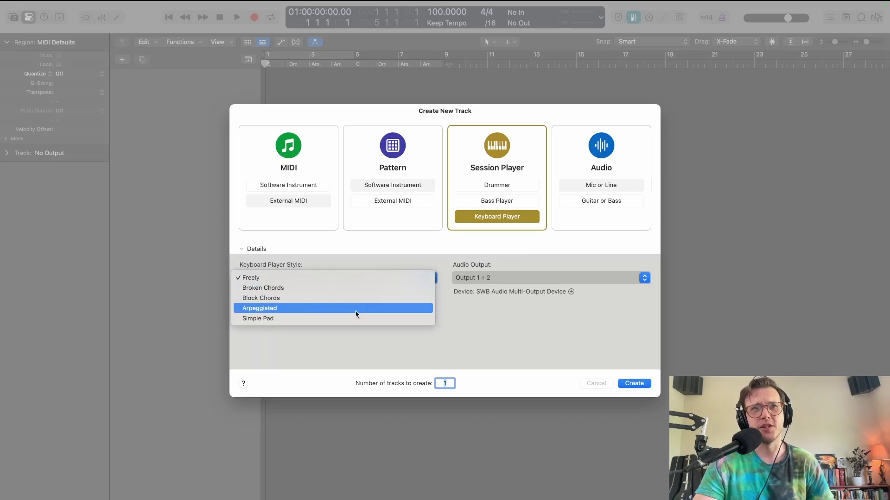
{"action": "left_click", "coordinate": [374, 288]}
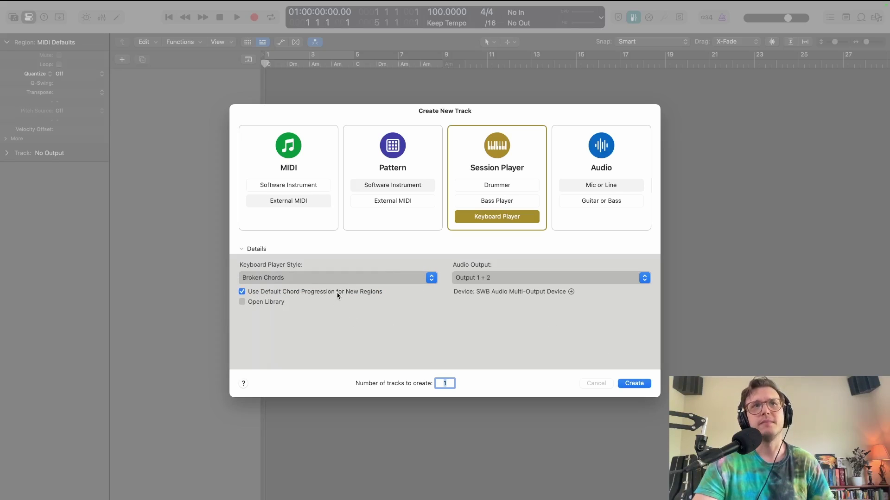
{"action": "left_click", "coordinate": [634, 384]}
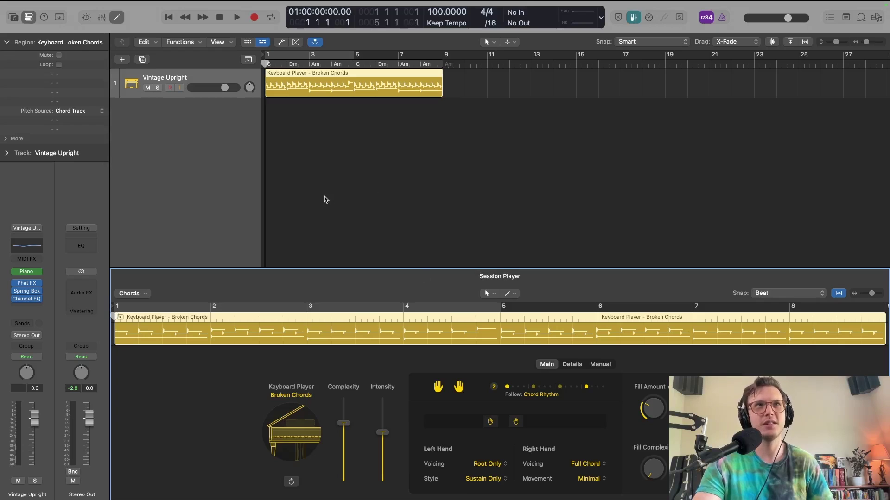
Step: Play back the Broken Chords keyboard region from bar 1, then stop playback
{"action": "key", "text": "space"}
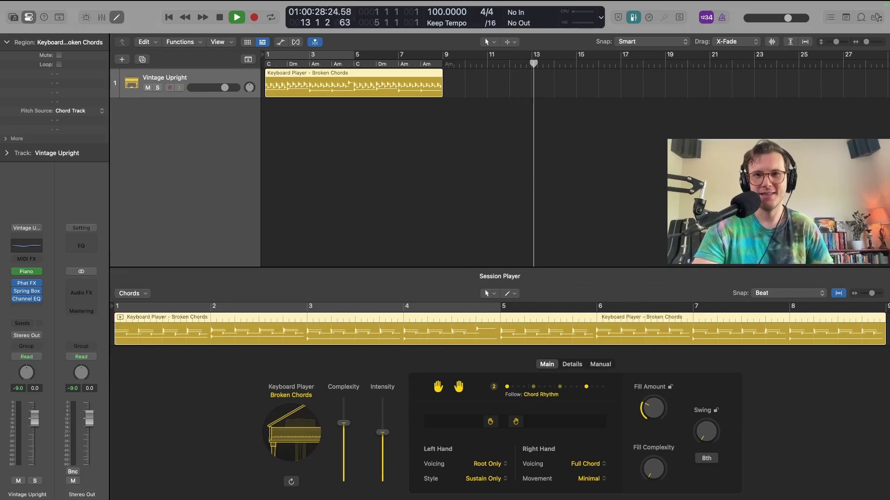
{"action": "left_click", "coordinate": [495, 182]}
{"action": "key", "text": "space"}
Step: Duplicate the Broken Chords keyboard region so that the copy starts at bar 9
{"action": "key", "text": "super+a"}
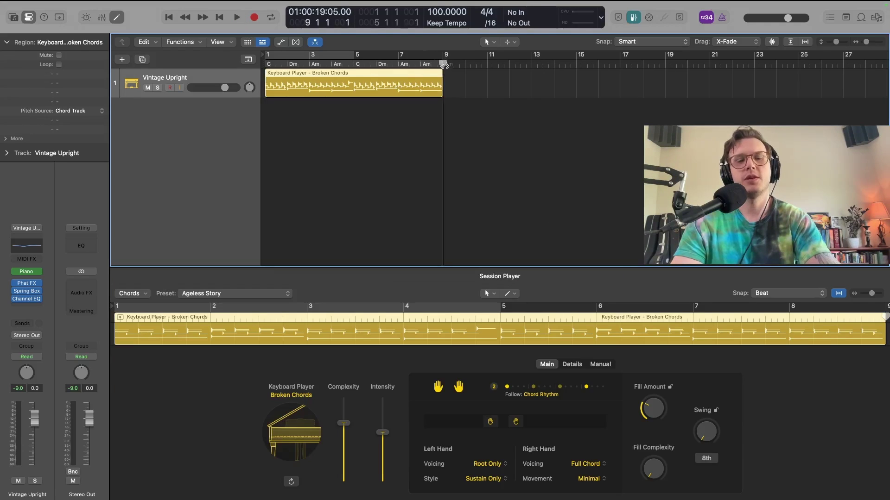
{"action": "left_click_drag", "start_coordinate": [443, 66], "coordinate": [620, 67]}
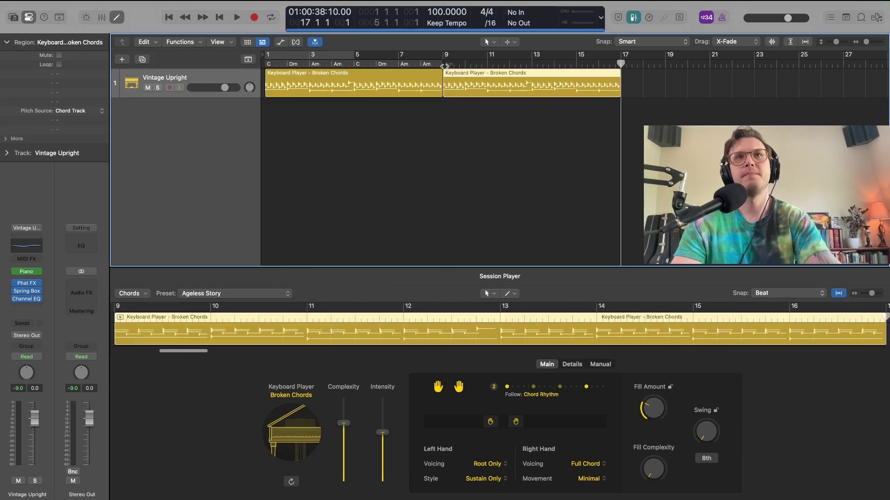
{"action": "left_click", "coordinate": [302, 123]}
Step: Add a Bass Player session track in the Pop Songwriter style and move its region to start at bar 9
{"action": "left_click", "coordinate": [122, 59]}
{"action": "left_click", "coordinate": [497, 203]}
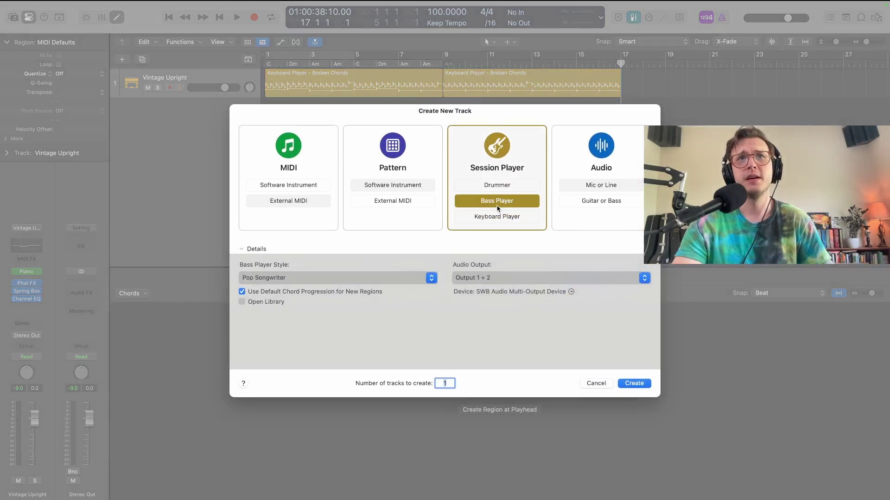
{"action": "left_click", "coordinate": [636, 384]}
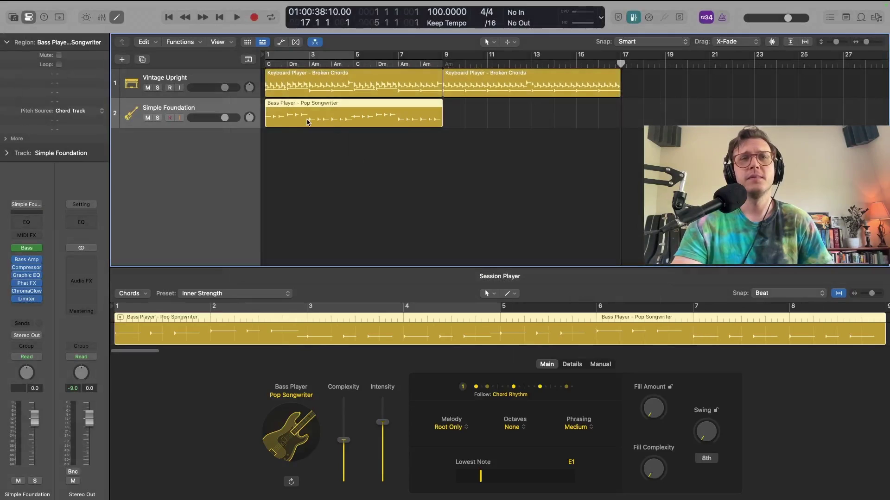
{"action": "left_click_drag", "start_coordinate": [307, 122], "coordinate": [486, 122]}
{"action": "left_click", "coordinate": [502, 160]}
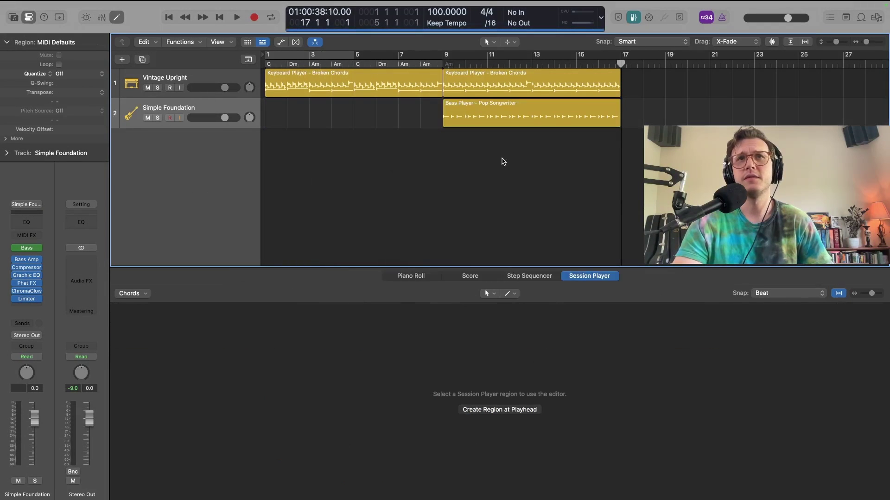
Step: Check the Melody options of the bass region and choose Root Only
{"action": "left_click", "coordinate": [481, 118]}
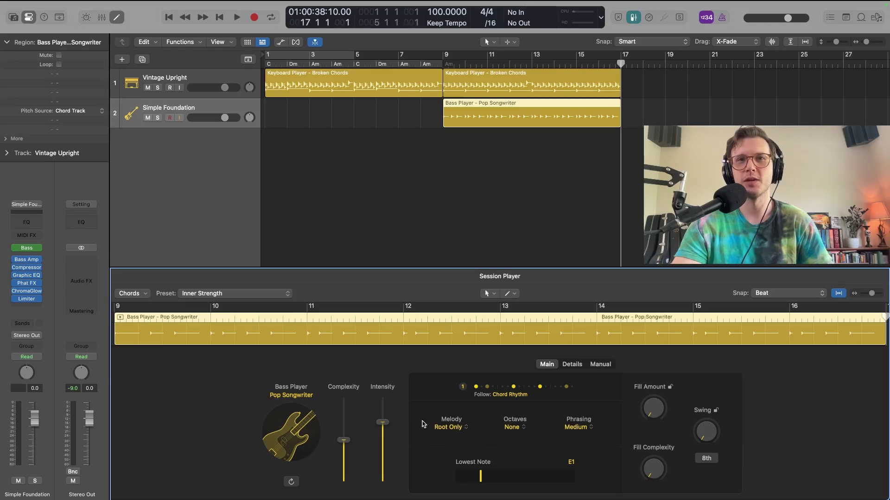
{"action": "left_click", "coordinate": [456, 427]}
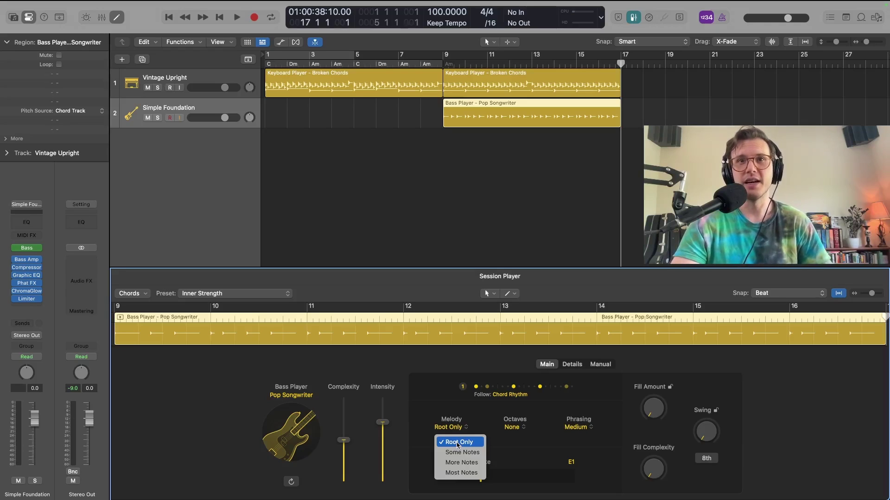
{"action": "left_click", "coordinate": [458, 445]}
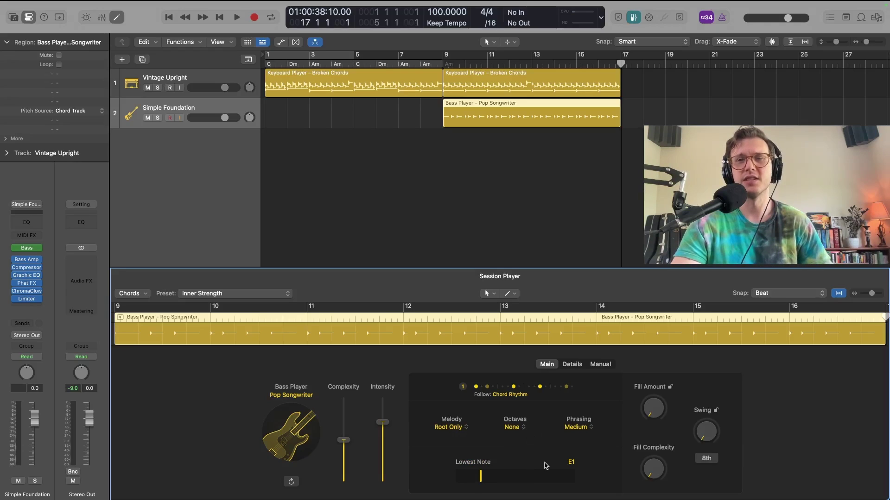
Step: Solo the bass and keyboard tracks and audition the bass from bar 9 and the keyboard in the first eight bars
{"action": "left_click", "coordinate": [157, 118]}
{"action": "left_click", "coordinate": [441, 63]}
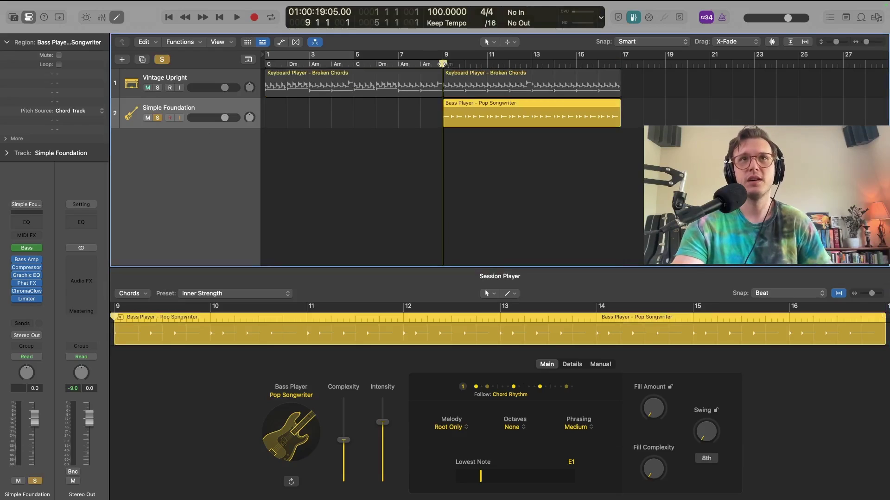
{"action": "key", "text": "space"}
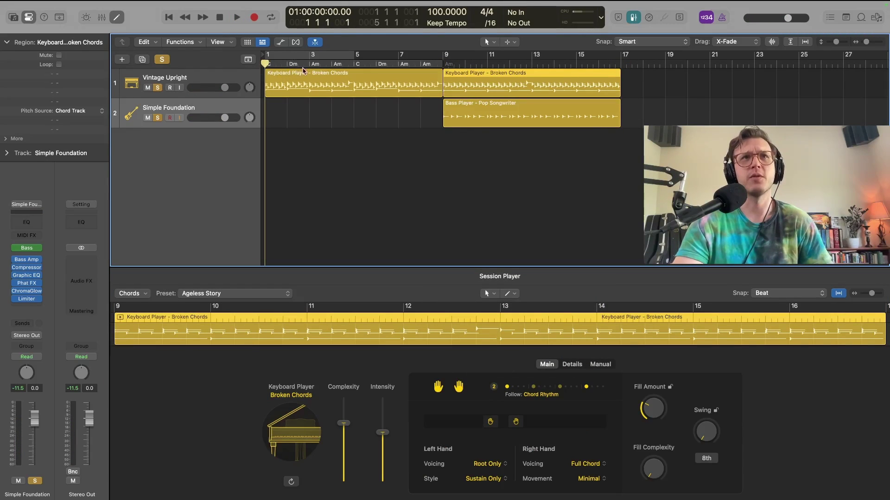
{"action": "left_click_drag", "start_coordinate": [342, 65], "coordinate": [365, 63]}
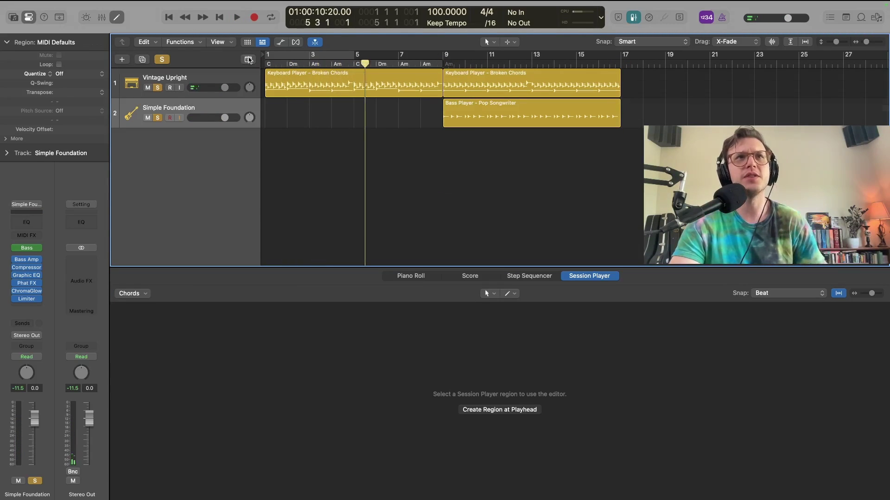
Step: Show the global tracks and copy the first eight bars of chords on the Chord track to bar 9
{"action": "left_click", "coordinate": [248, 59]}
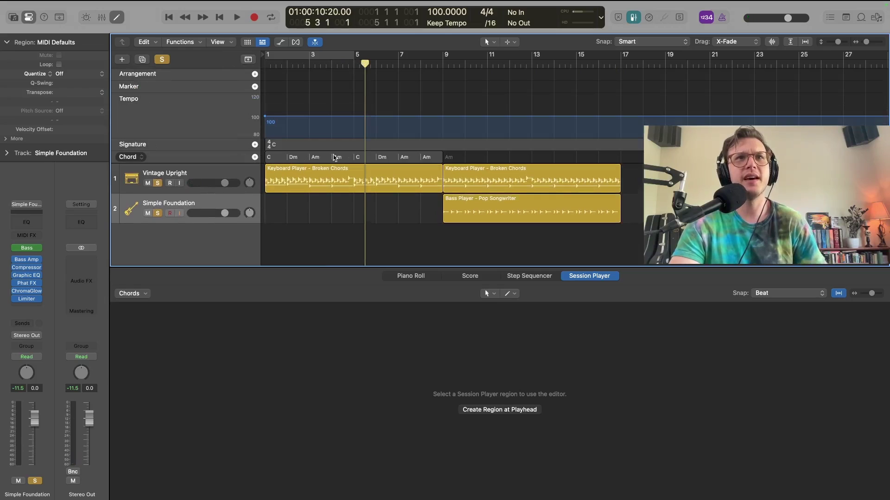
{"action": "left_click", "coordinate": [429, 153]}
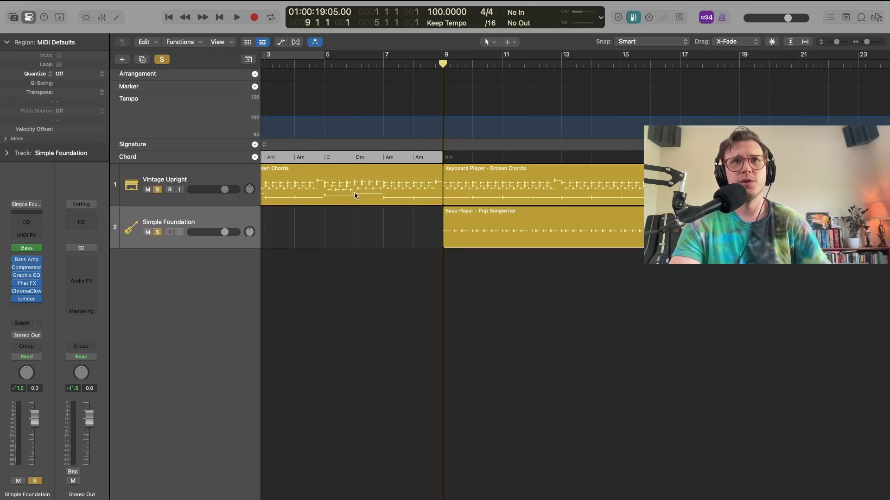
{"action": "scroll", "coordinate": [355, 195], "scroll_direction": "left", "scroll_amount": 5}
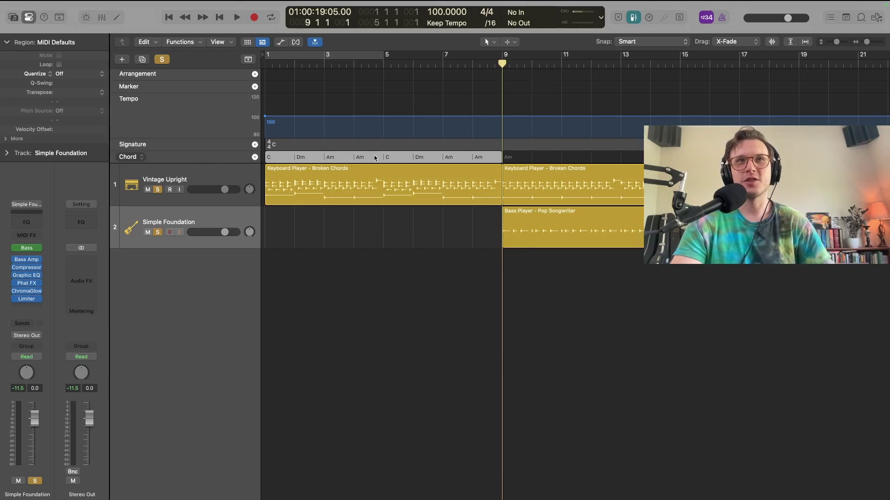
{"action": "right_click", "coordinate": [128, 158]}
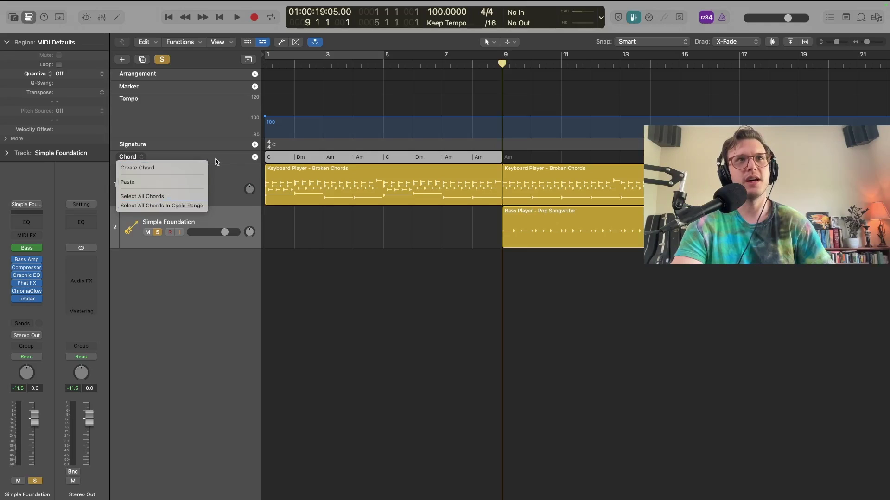
{"action": "left_click", "coordinate": [242, 159]}
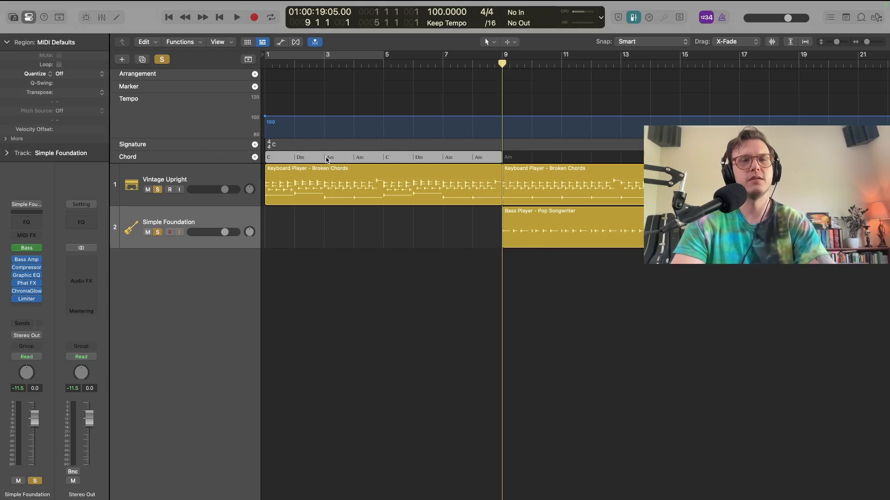
{"action": "left_click_drag", "start_coordinate": [327, 160], "coordinate": [562, 153]}
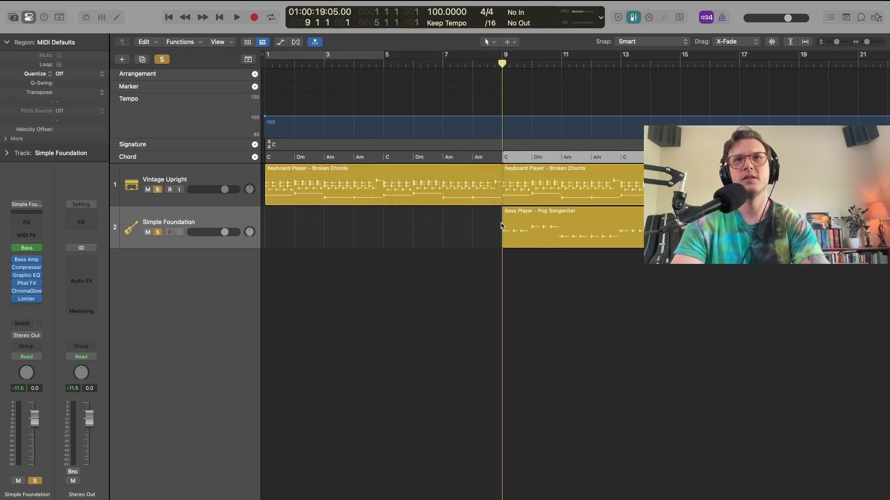
Step: Turn off solo on both tracks and play from bar 9 with the bass region open in the Session Player editor
{"action": "left_click", "coordinate": [160, 190]}
{"action": "key", "text": "space"}
{"action": "key", "text": "s"}
{"action": "key", "text": "e"}
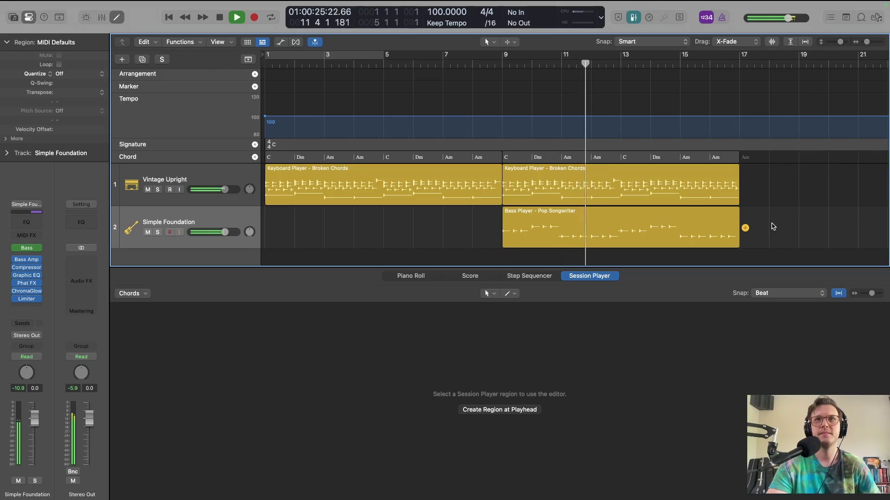
{"action": "double_click", "coordinate": [572, 235]}
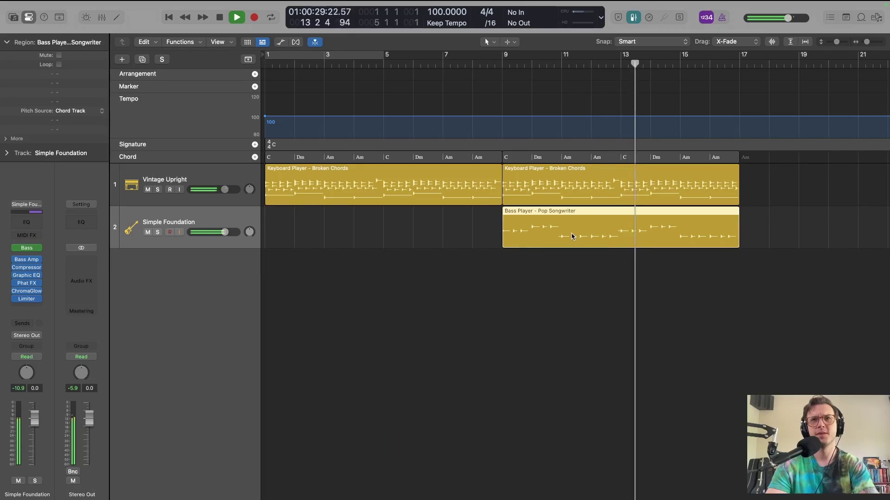
{"action": "double_click", "coordinate": [533, 237]}
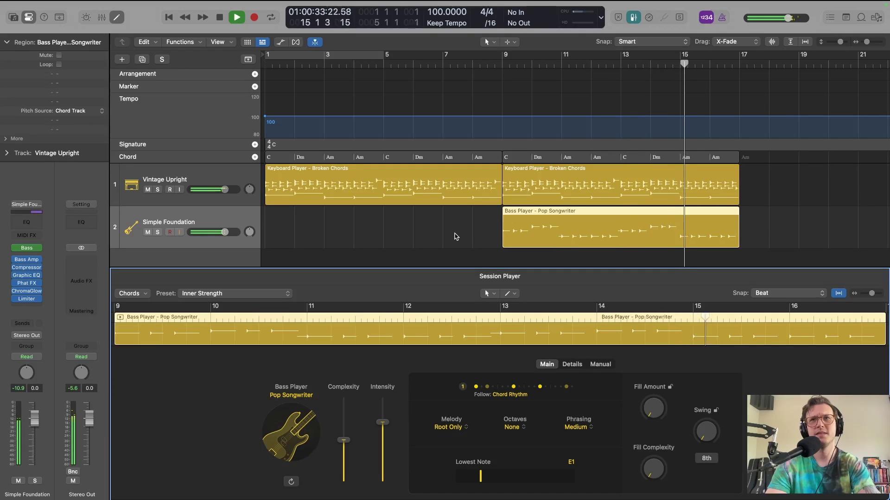
{"action": "key", "text": "space"}
Step: Replay the keyboard and bass together around bar 10 and again from bar 9 to the end of the regions
{"action": "left_click", "coordinate": [537, 65]}
{"action": "key", "text": "space"}
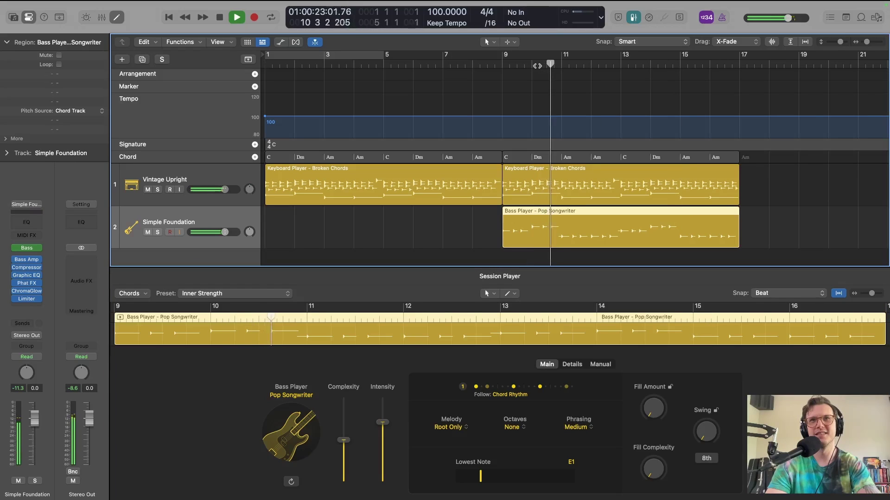
{"action": "key", "text": "space"}
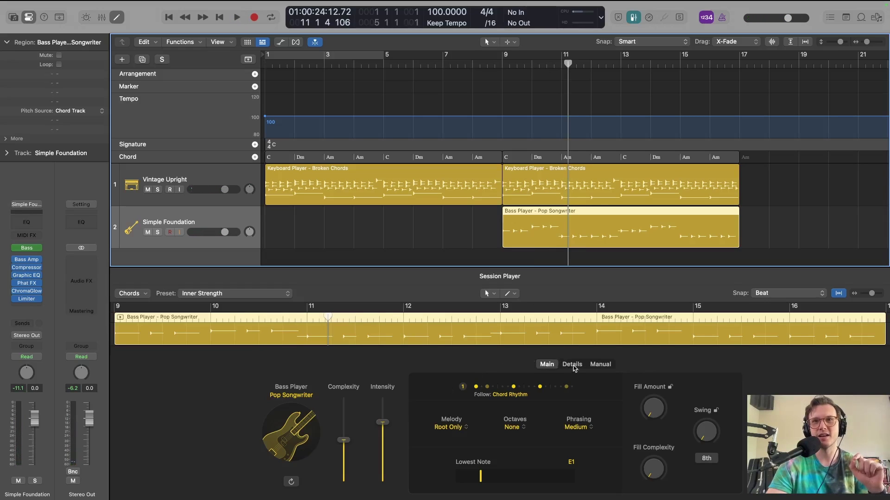
{"action": "left_click", "coordinate": [533, 65]}
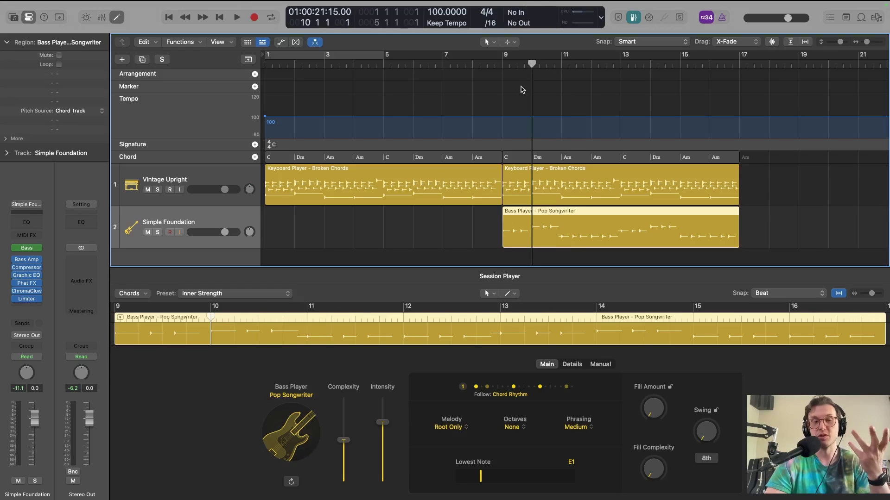
{"action": "left_click", "coordinate": [500, 60]}
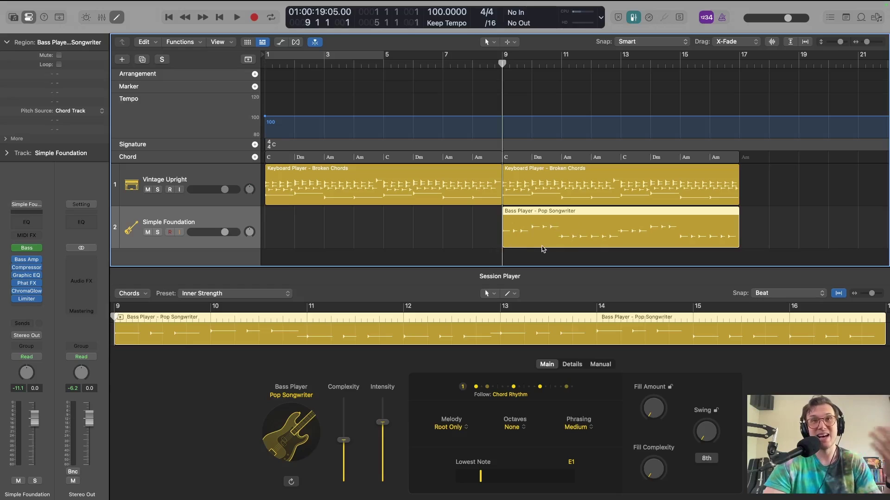
{"action": "key", "text": "space"}
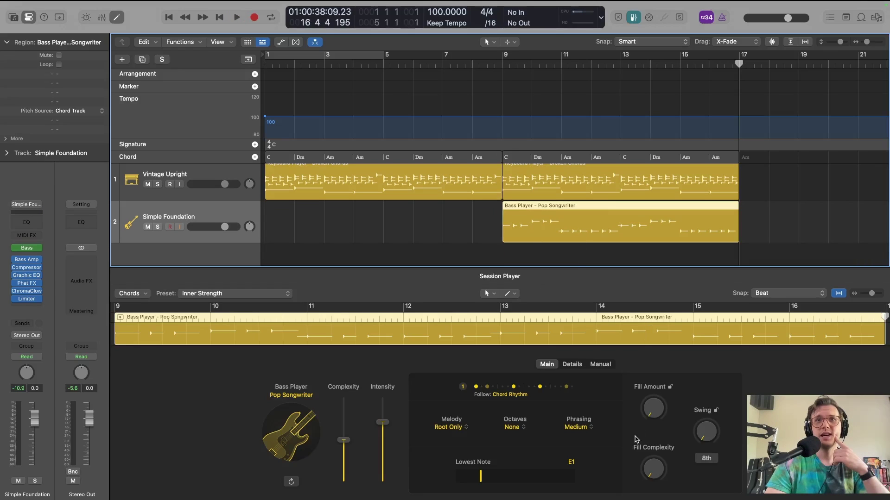
Step: Set the bass region's Melody to Some Notes and its Fill Amount to 21 %
{"action": "left_click", "coordinate": [658, 419]}
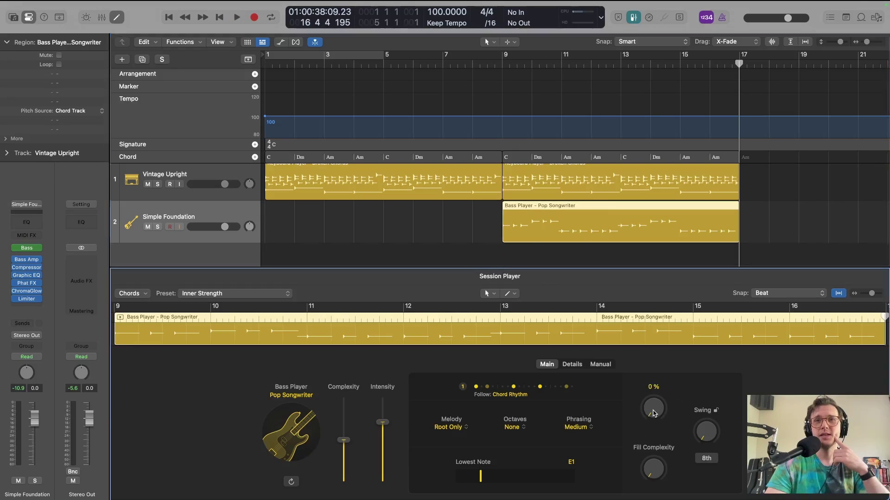
{"action": "left_click", "coordinate": [448, 427]}
{"action": "left_click", "coordinate": [459, 453]}
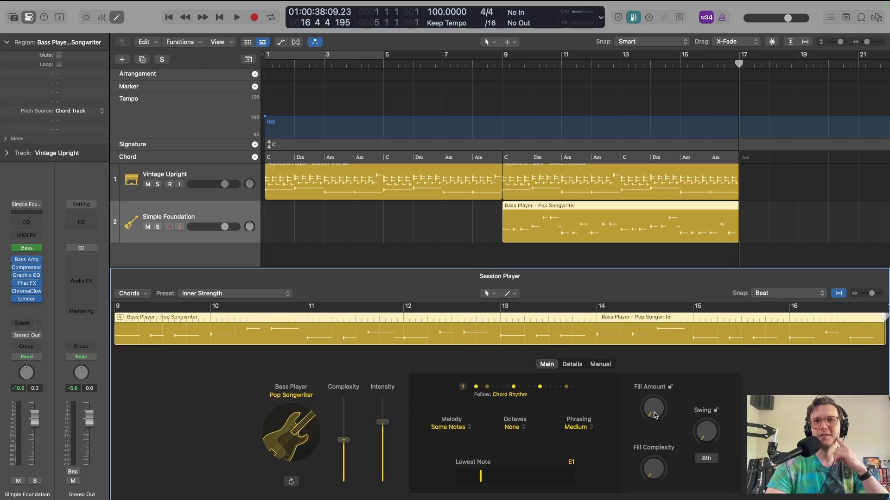
{"action": "left_click_drag", "start_coordinate": [631, 388], "coordinate": [630, 387]}
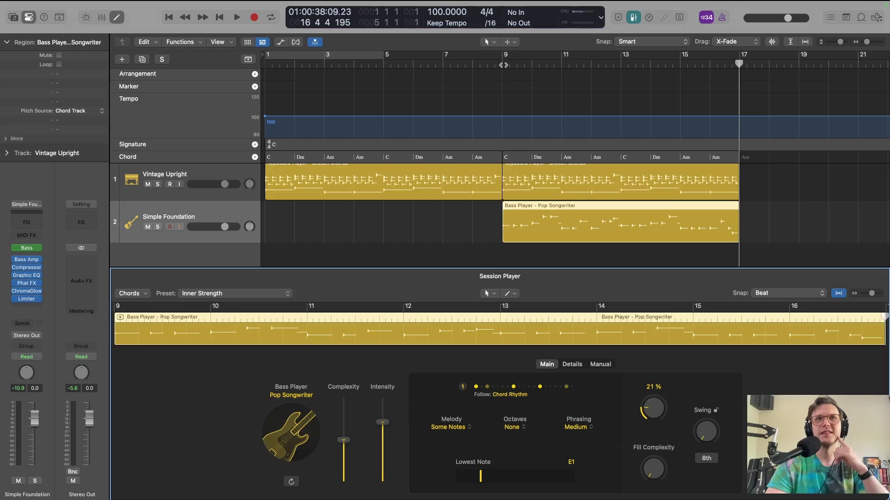
Step: Play back the adjusted bass region with the keyboard and open the bass player's Details settings
{"action": "left_click", "coordinate": [621, 222]}
{"action": "key", "text": "shift+space"}
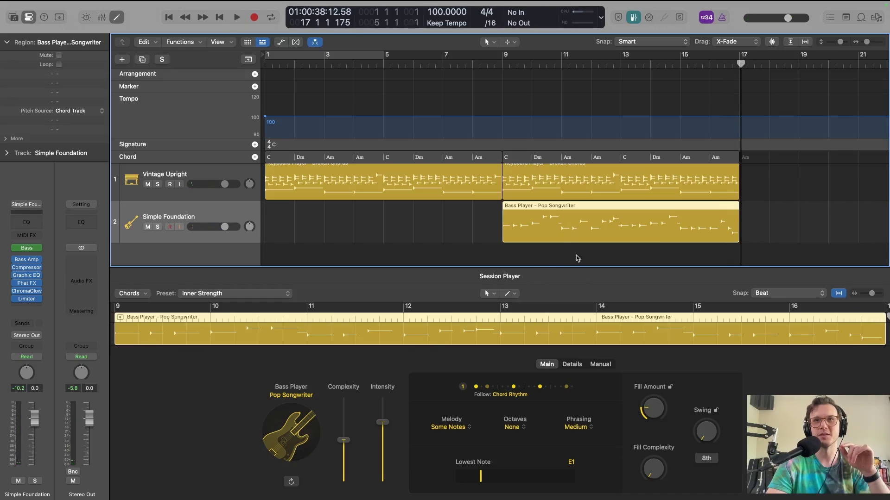
{"action": "left_click", "coordinate": [572, 365]}
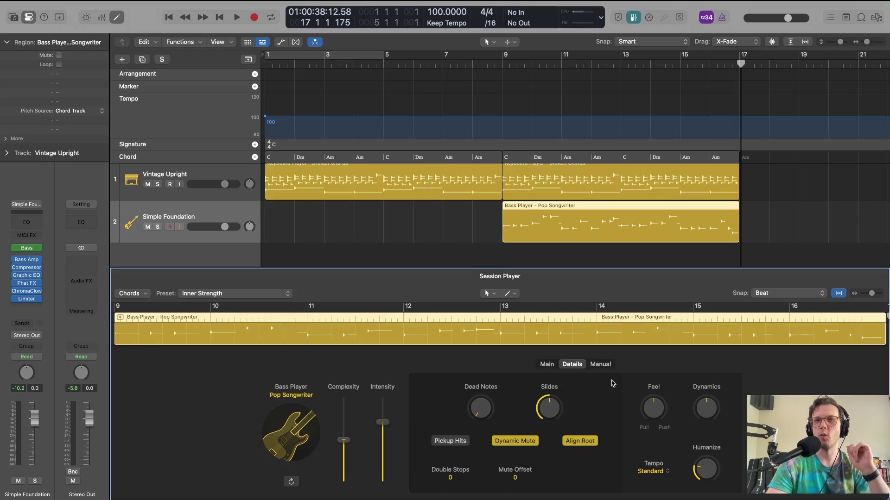
Step: Check the bass player's manual pattern view, set Melody to More Notes and Phrasing to Long, and play from bar 9
{"action": "left_click", "coordinate": [600, 364]}
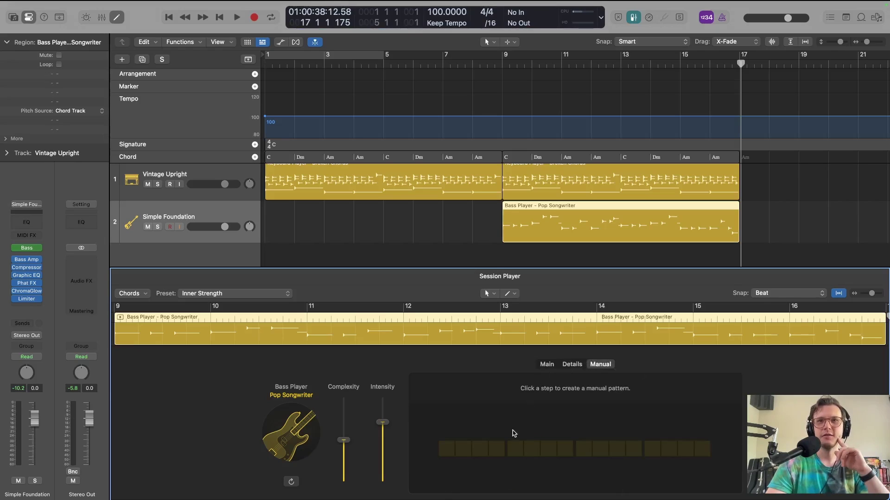
{"action": "left_click", "coordinate": [545, 365]}
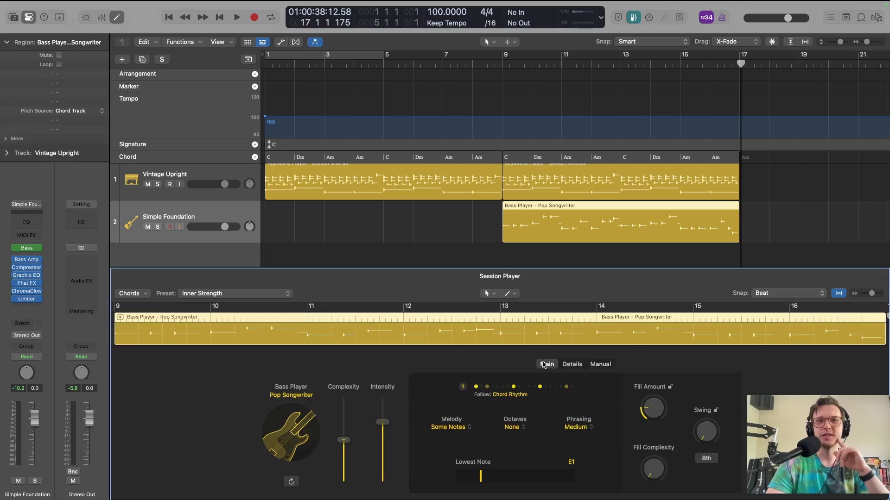
{"action": "left_click", "coordinate": [456, 428]}
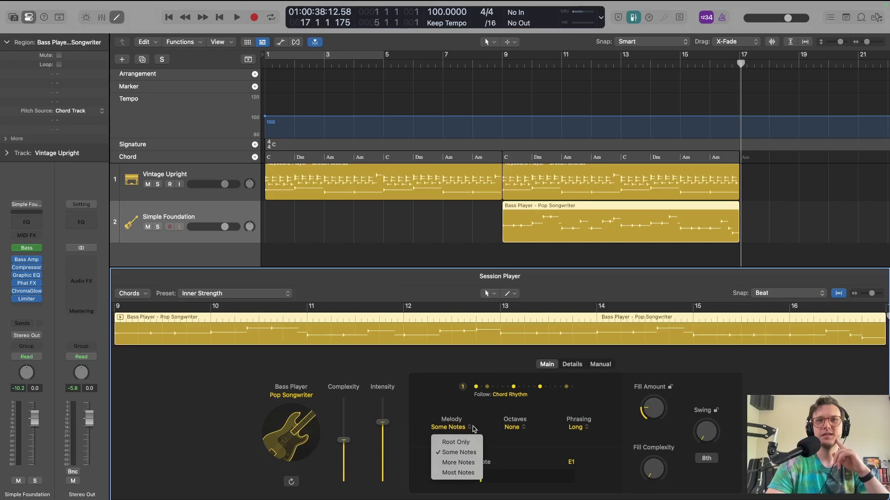
{"action": "left_click", "coordinate": [459, 463]}
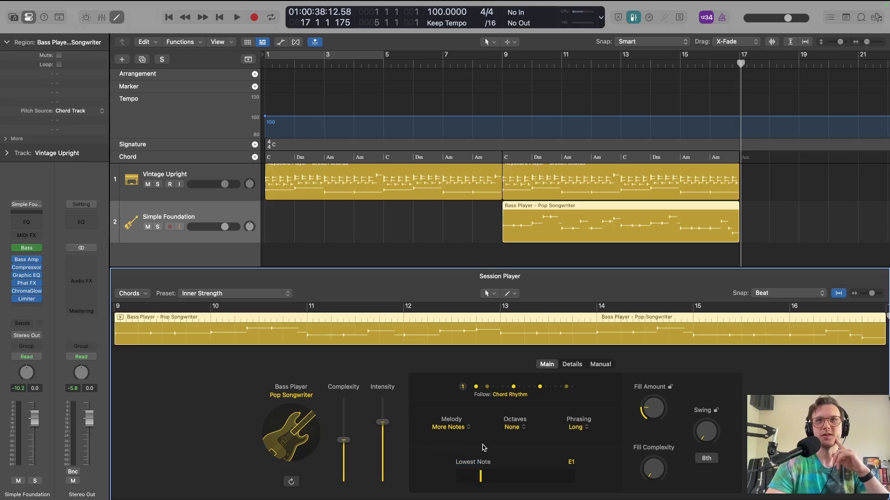
{"action": "left_click", "coordinate": [504, 64]}
{"action": "key", "text": "space"}
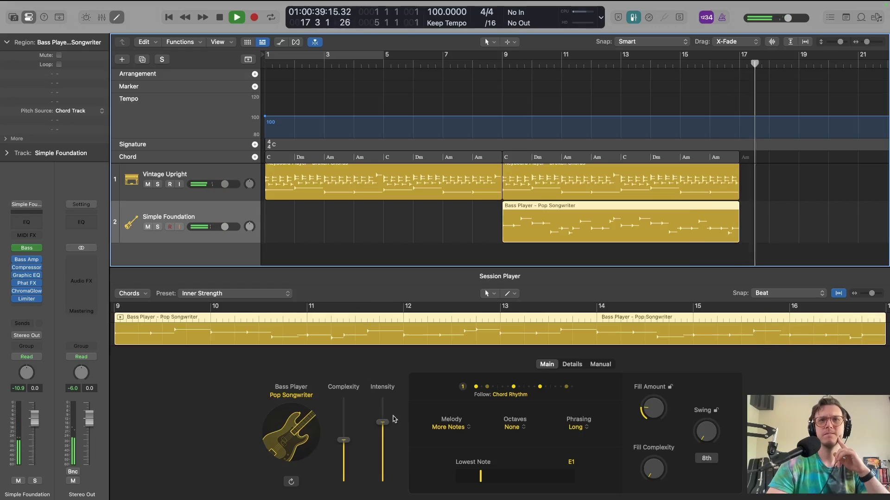
Step: Try Octaves set to Some and Melody set to Most Notes on the bass region, and listen to it with the keyboard
{"action": "left_click", "coordinate": [513, 427]}
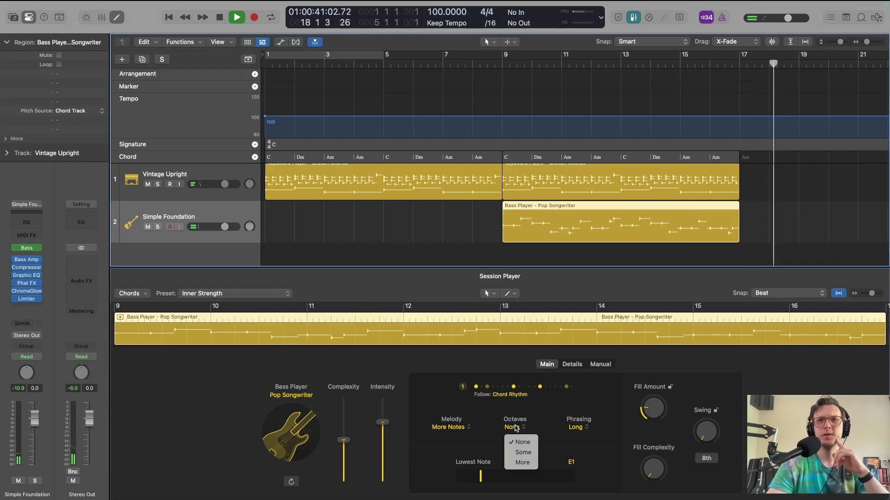
{"action": "left_click", "coordinate": [523, 453]}
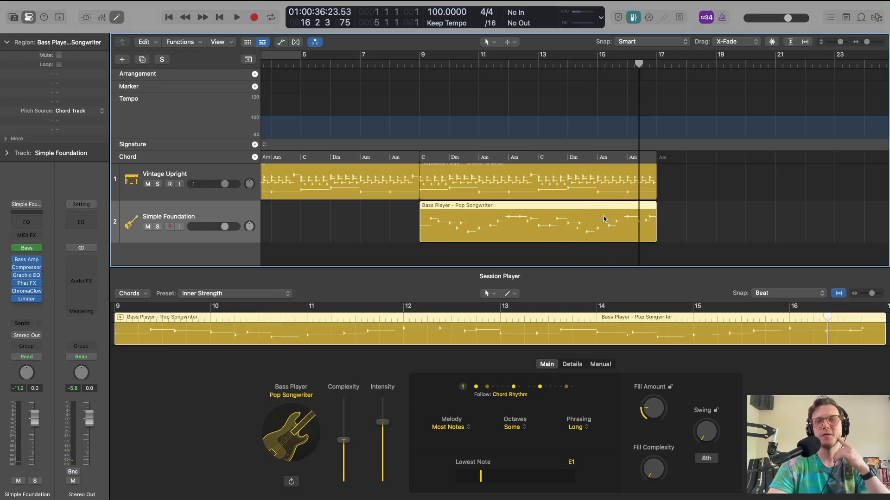
{"action": "key", "text": "super+Right"}
{"action": "double_click", "coordinate": [528, 68]}
{"action": "key", "text": "space"}
{"action": "scroll", "coordinate": [570, 193], "scroll_direction": "left", "scroll_amount": 1}
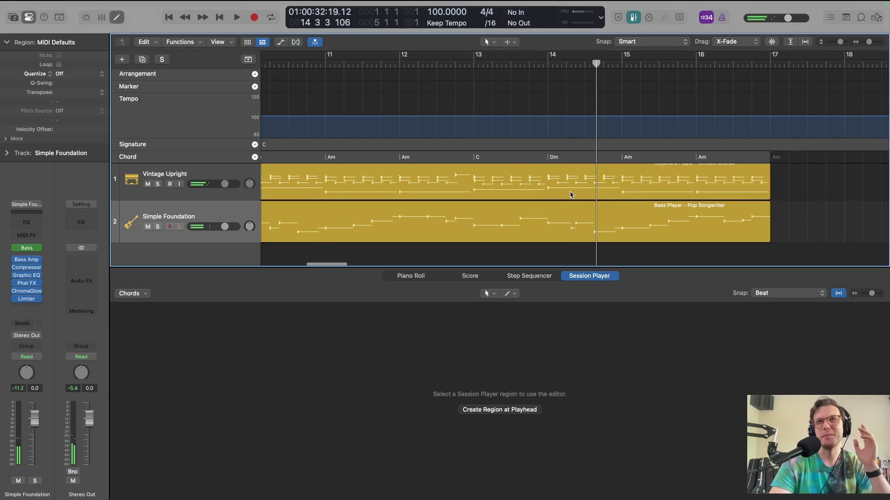
Step: Add another keyboard region at bar 17 on the Vintage Upright track and play it from its start
{"action": "key", "text": "super+Left"}
{"action": "key", "text": "super+Left"}
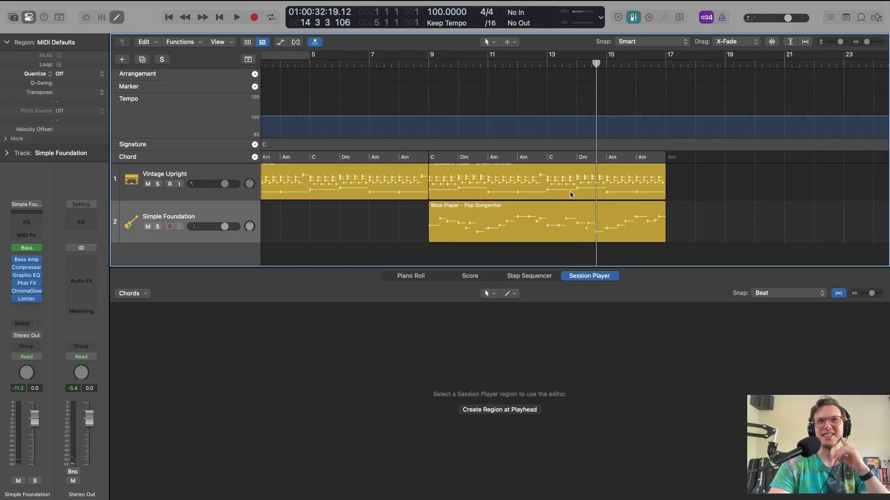
{"action": "key", "text": "super+Down"}
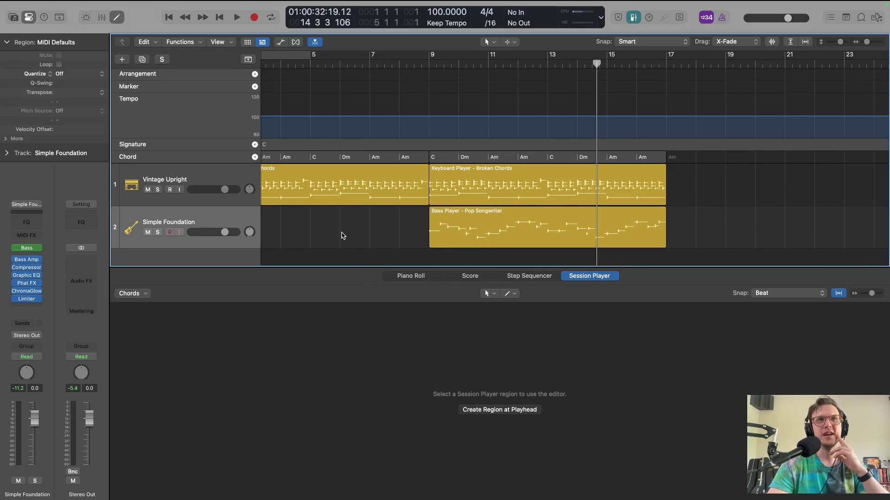
{"action": "scroll", "coordinate": [357, 230], "scroll_direction": "left", "scroll_amount": 1}
{"action": "scroll", "coordinate": [677, 189], "scroll_direction": "right", "scroll_amount": 1}
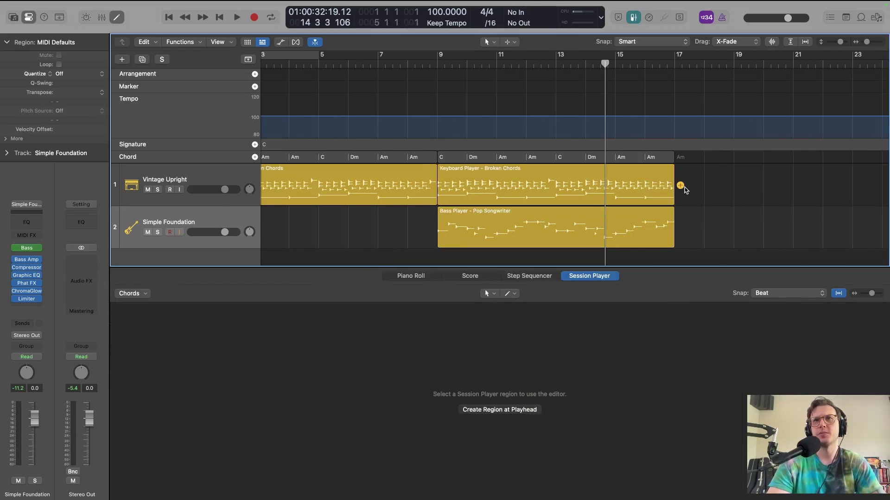
{"action": "key", "text": "super+Left"}
{"action": "key", "text": "super+Left"}
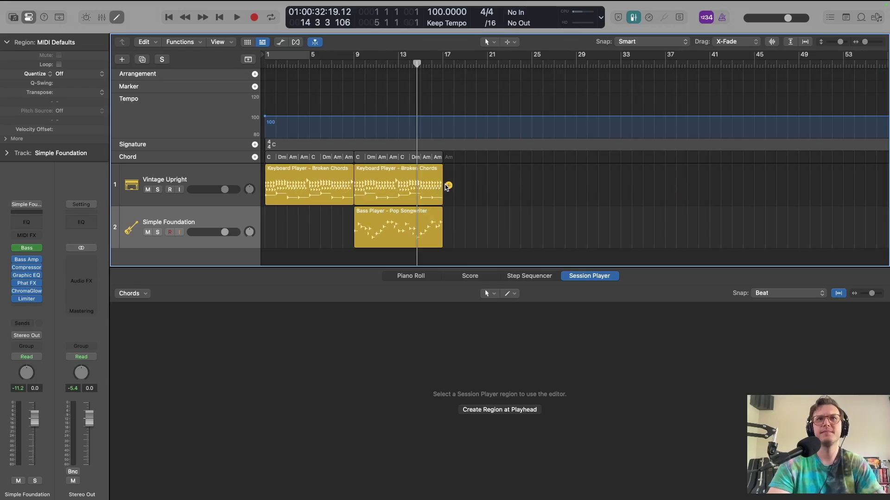
{"action": "left_click", "coordinate": [448, 186]}
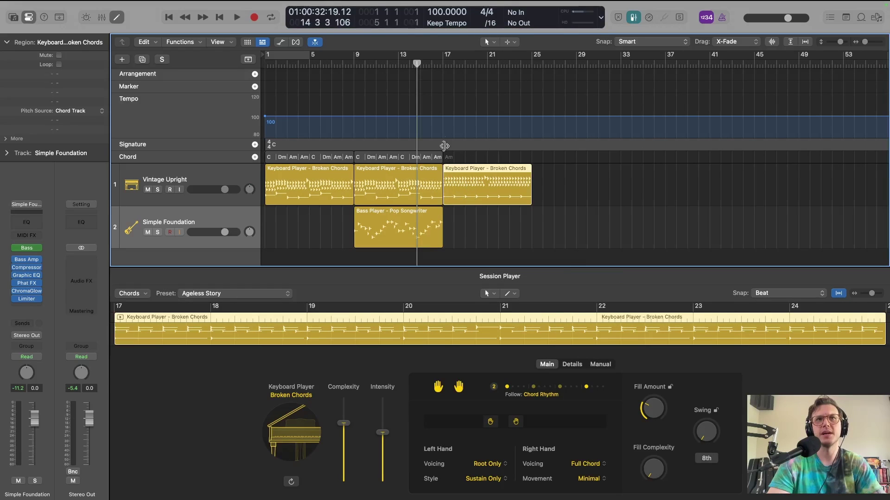
{"action": "double_click", "coordinate": [447, 66]}
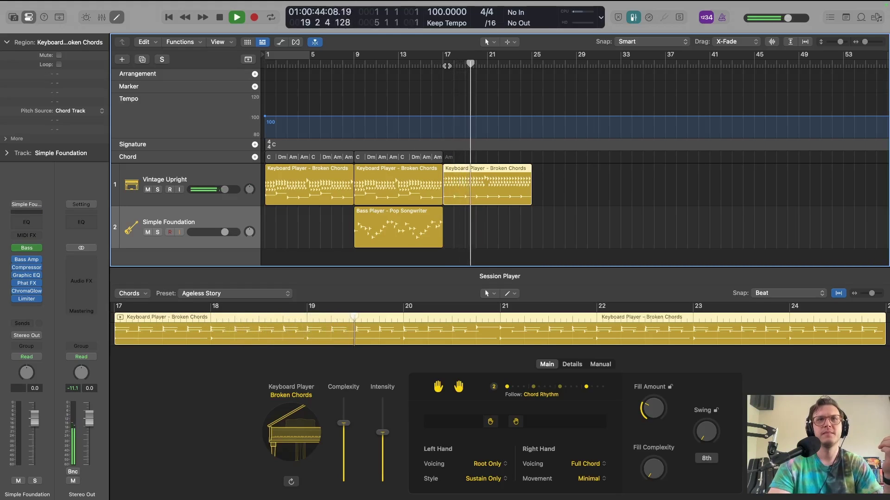
{"action": "key", "text": "space"}
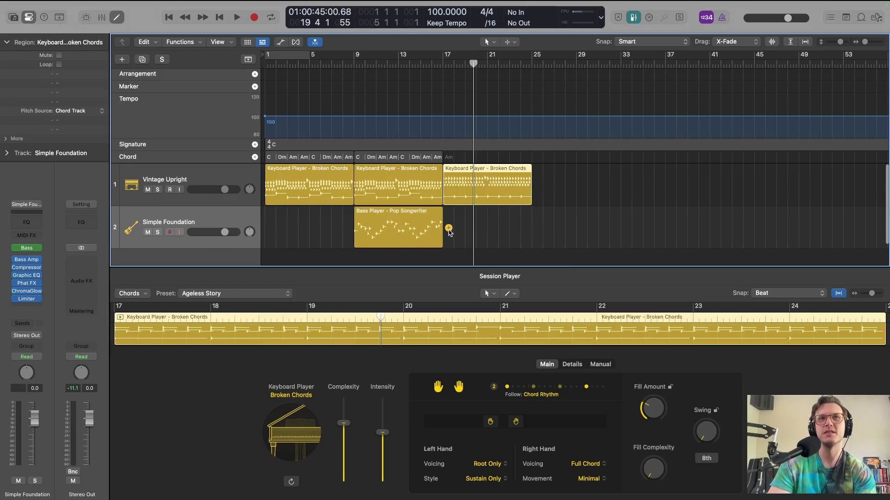
Step: Add a second bass region at bar 17 on the Simple Foundation track and set its Melody to Root Only
{"action": "left_click", "coordinate": [448, 229]}
{"action": "left_click", "coordinate": [449, 427]}
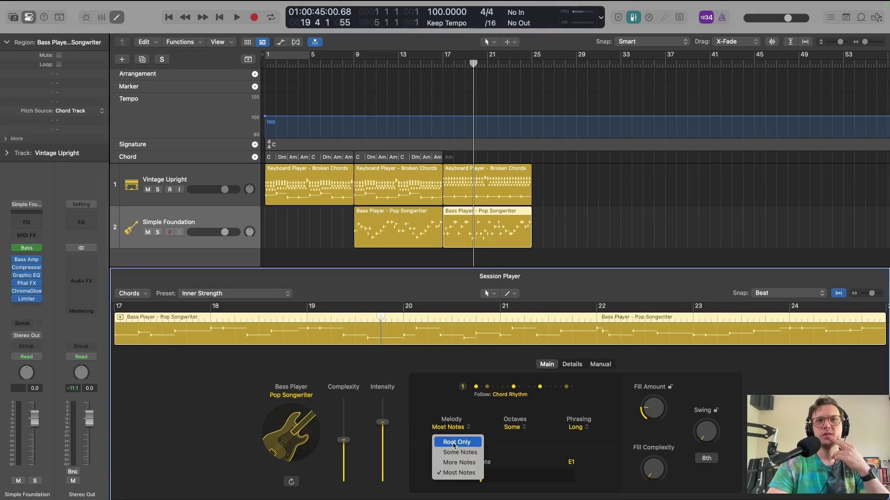
{"action": "left_click", "coordinate": [453, 443]}
Step: On the bass region at bar 9, set Melody to Some Notes, Octaves to None and Phrasing to Medium
{"action": "key", "text": "Left"}
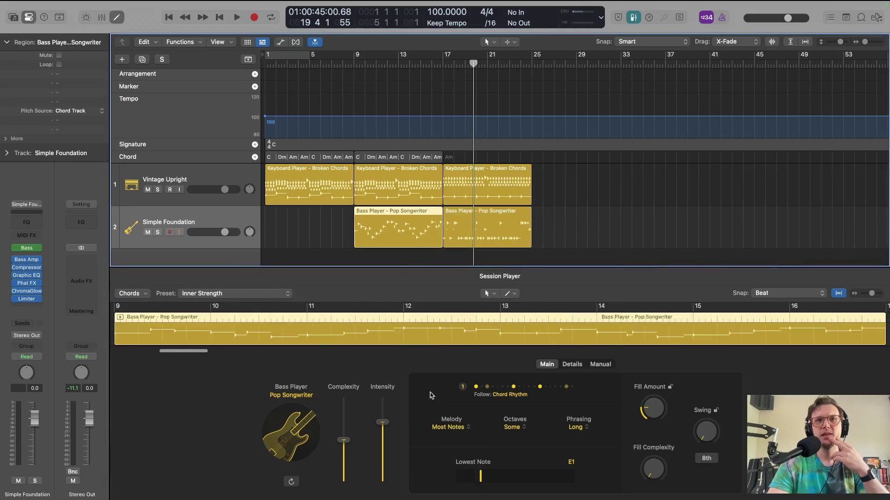
{"action": "left_click", "coordinate": [440, 426]}
{"action": "left_click", "coordinate": [448, 453]}
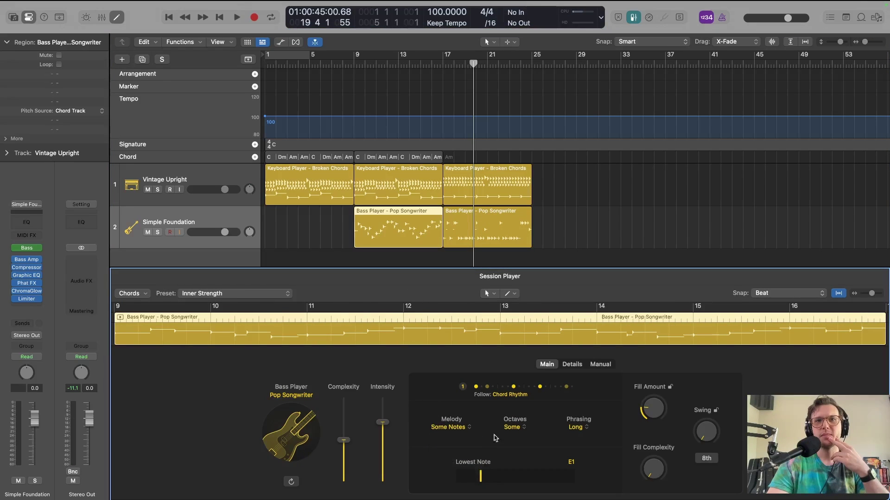
{"action": "left_click", "coordinate": [513, 428]}
{"action": "left_click", "coordinate": [515, 444]}
{"action": "left_click", "coordinate": [579, 431]}
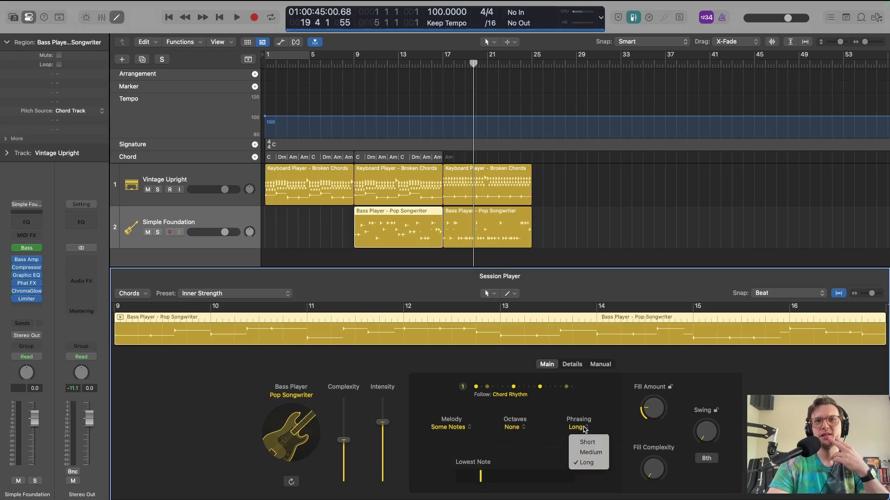
{"action": "left_click", "coordinate": [587, 455]}
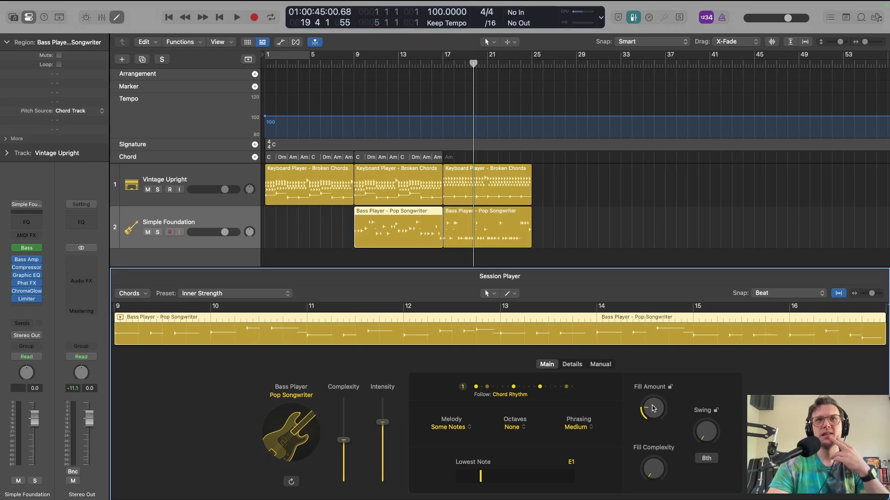
{"action": "left_click", "coordinate": [389, 230]}
Step: Turn Fill Amount fully down on the bass region at bar 17, keep Octaves at Some, and play it back with the keyboard
{"action": "left_click", "coordinate": [484, 229]}
{"action": "left_click", "coordinate": [522, 429]}
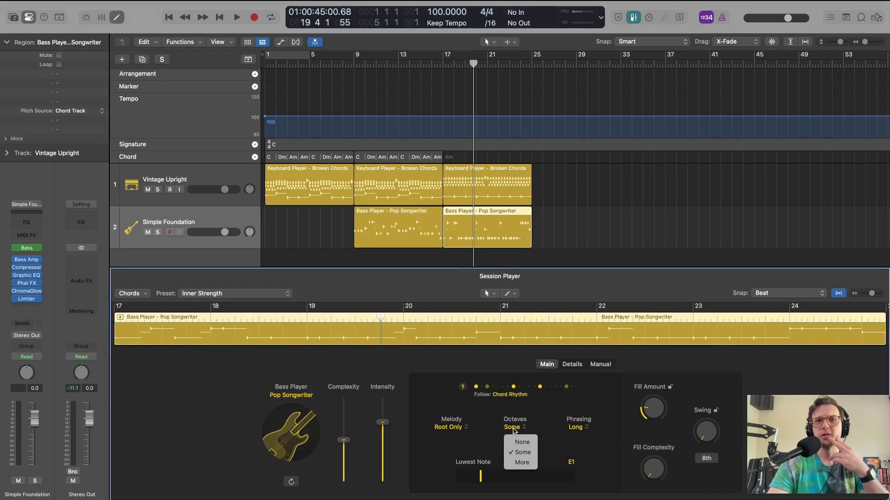
{"action": "left_click", "coordinate": [516, 453]}
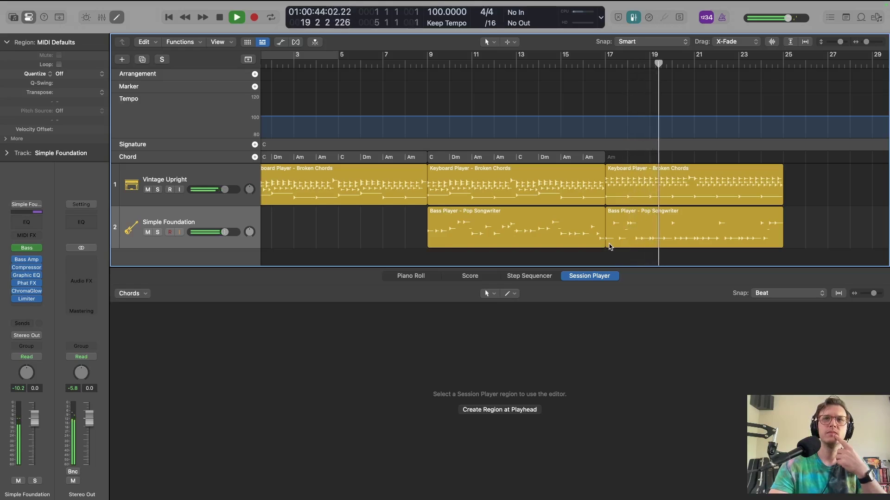
{"action": "key", "text": "space"}
Step: Reopen the bar 17 bass region in the Session Player editor and set its Octaves to None
{"action": "double_click", "coordinate": [694, 224]}
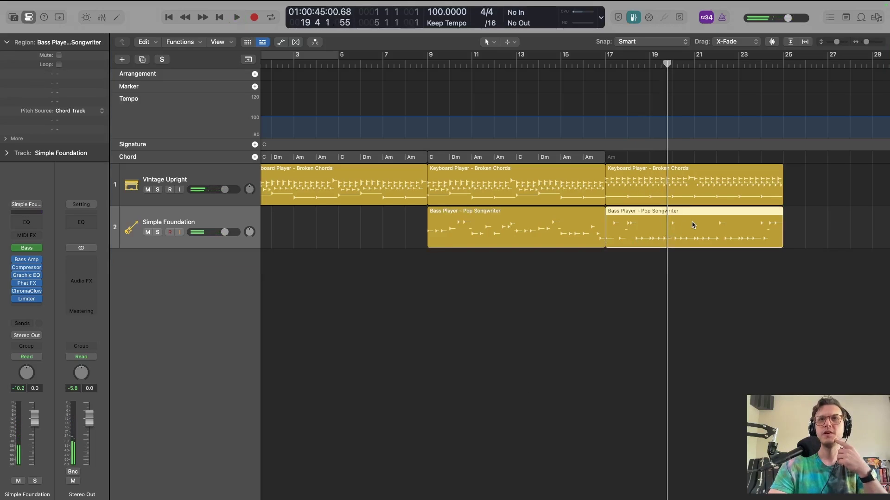
{"action": "left_click", "coordinate": [801, 226]}
{"action": "double_click", "coordinate": [690, 242]}
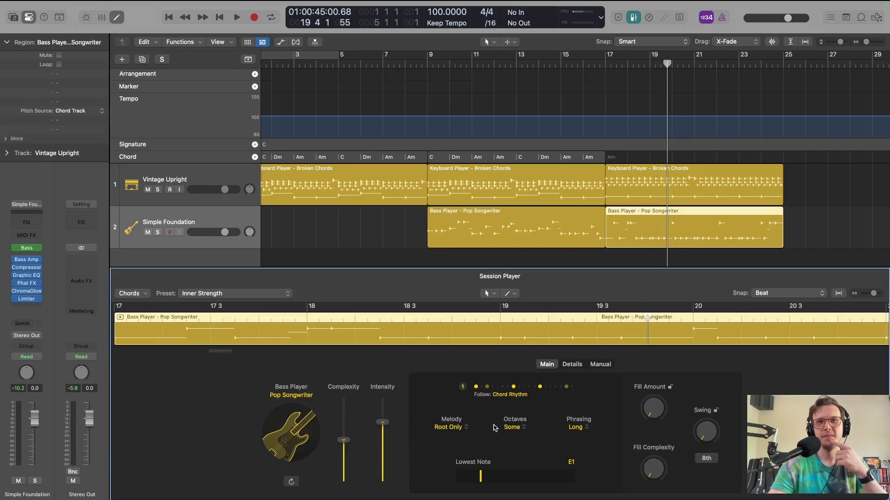
{"action": "left_click", "coordinate": [515, 427]}
{"action": "left_click", "coordinate": [513, 441]}
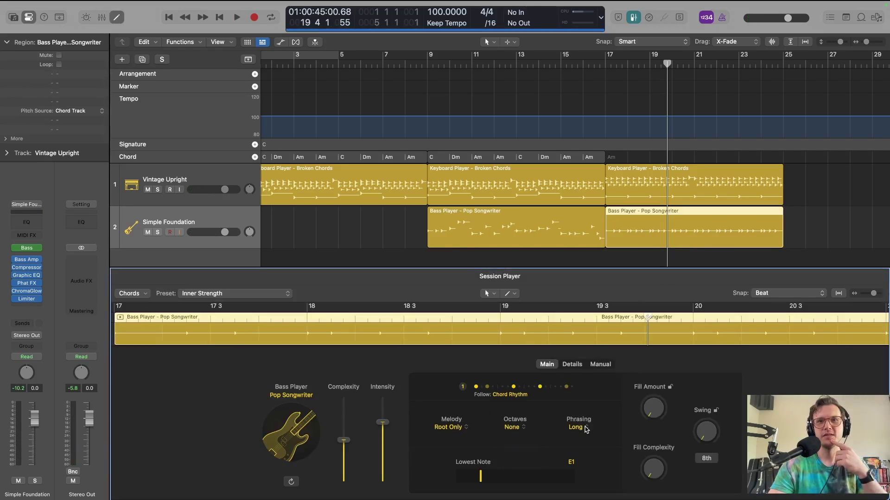
Step: Compare rhythm patterns 1 and 2 for the bar 17 bass region and select pattern 2
{"action": "left_click", "coordinate": [505, 392]}
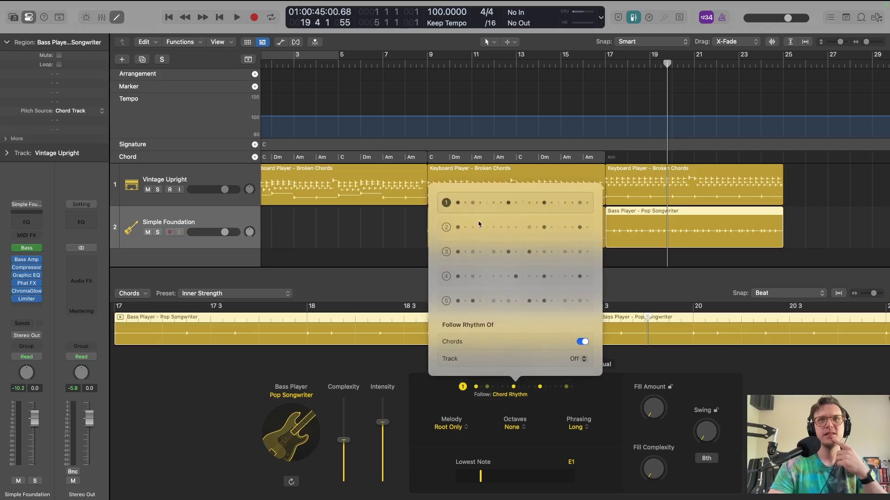
{"action": "left_click", "coordinate": [479, 224]}
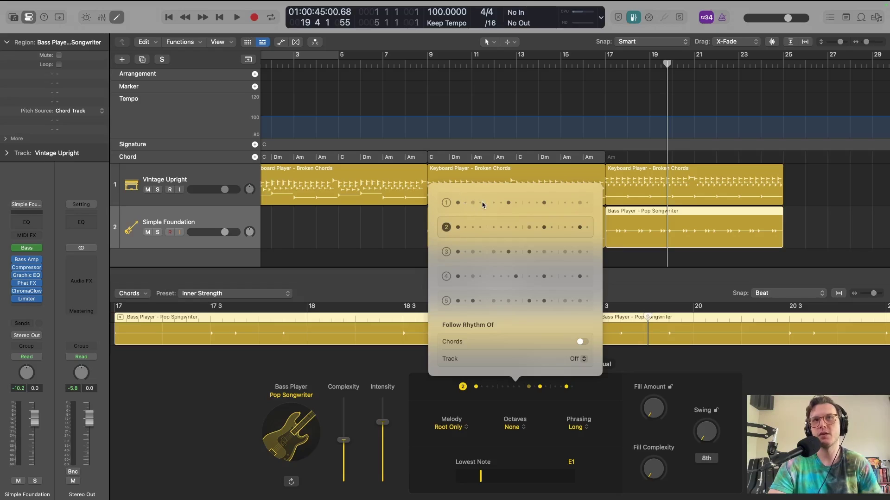
{"action": "left_click", "coordinate": [451, 208]}
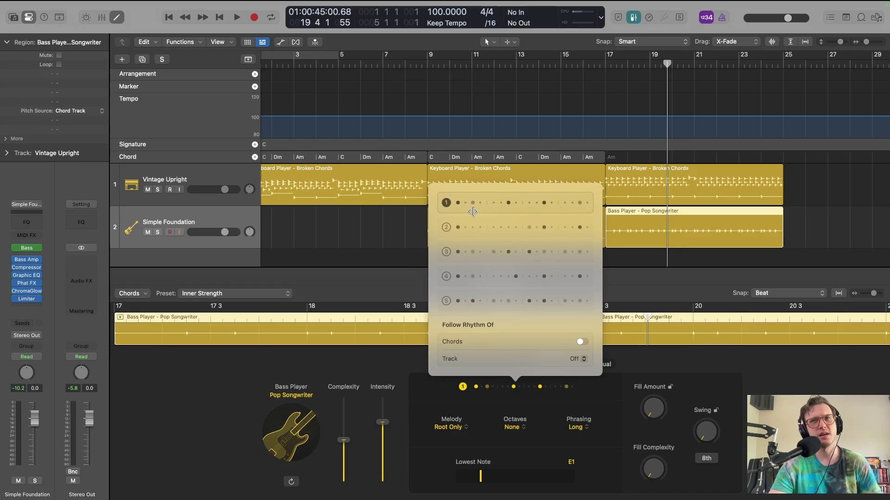
{"action": "left_click", "coordinate": [556, 227]}
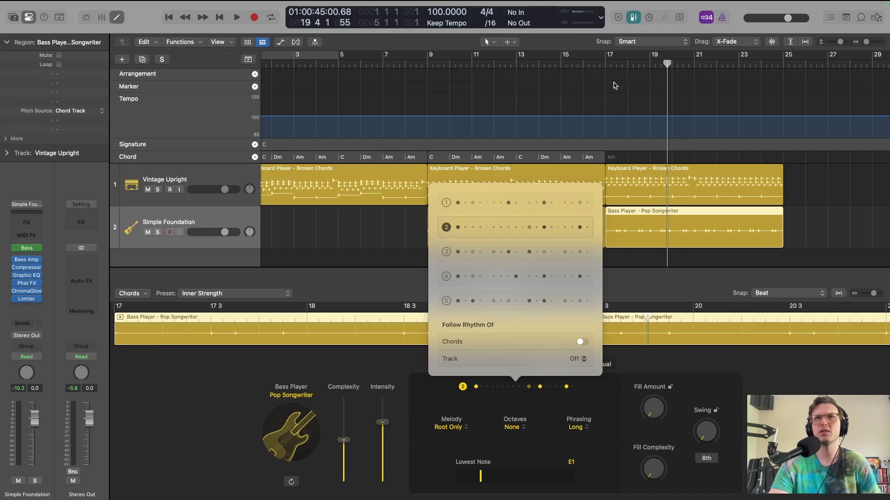
Step: Solo the Simple Foundation bass track and play it from bar 17
{"action": "left_click", "coordinate": [157, 232]}
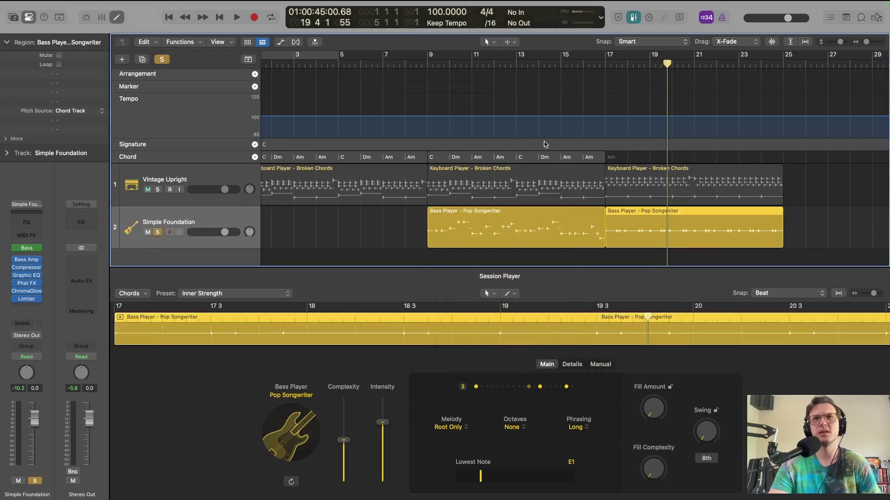
{"action": "left_click", "coordinate": [607, 68]}
{"action": "key", "text": "space"}
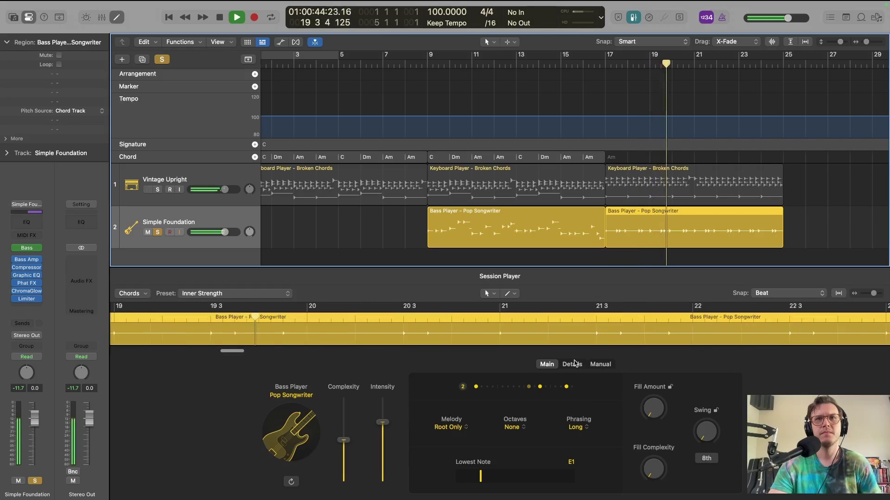
Step: Make the bar 17 bass region follow the rhythm of the chords again and take the bass track out of solo
{"action": "left_click", "coordinate": [528, 388]}
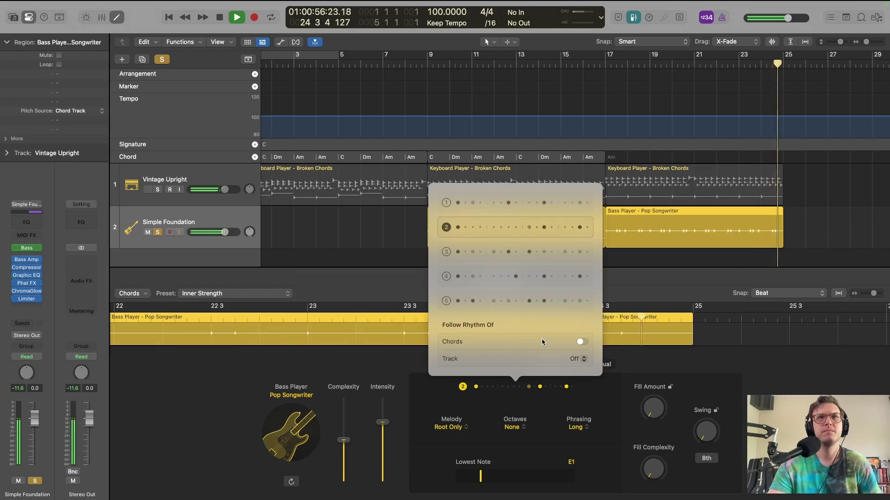
{"action": "left_click", "coordinate": [579, 341]}
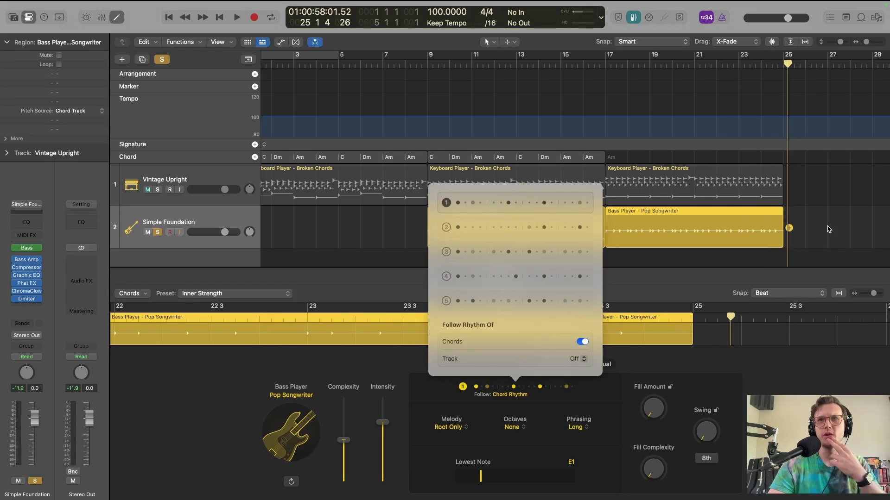
{"action": "left_click", "coordinate": [837, 246]}
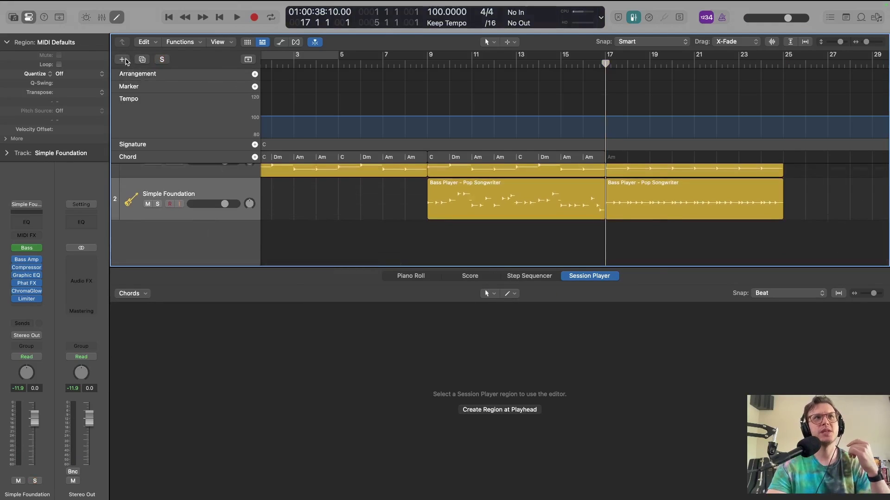
Step: Create one Drummer Session Player track in the Retro Rock style
{"action": "left_click", "coordinate": [123, 60]}
{"action": "left_click", "coordinate": [516, 185]}
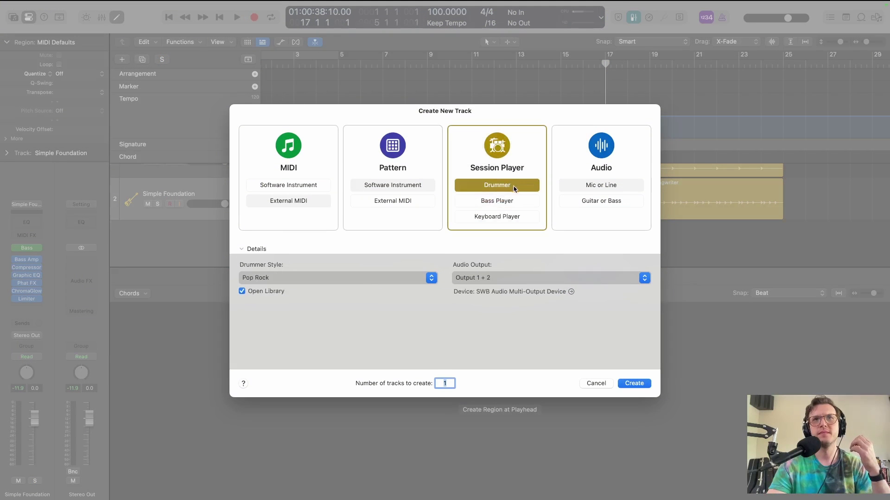
{"action": "left_click", "coordinate": [408, 278]}
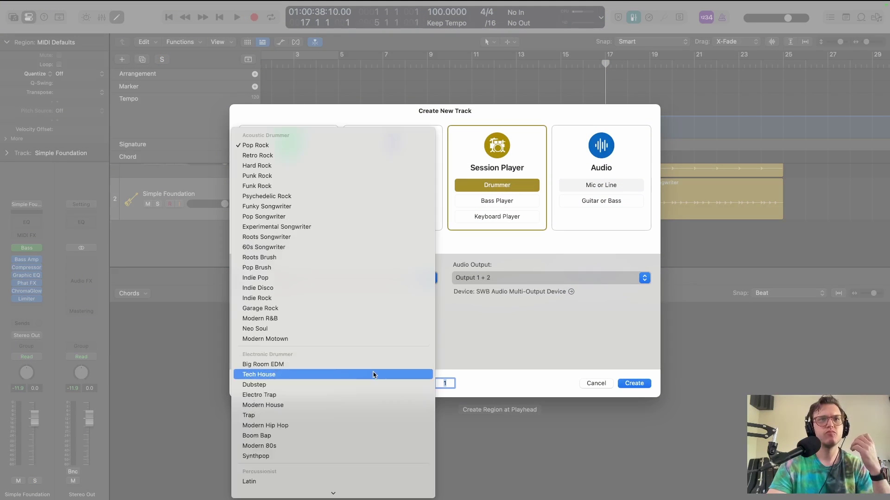
{"action": "left_click", "coordinate": [290, 156]}
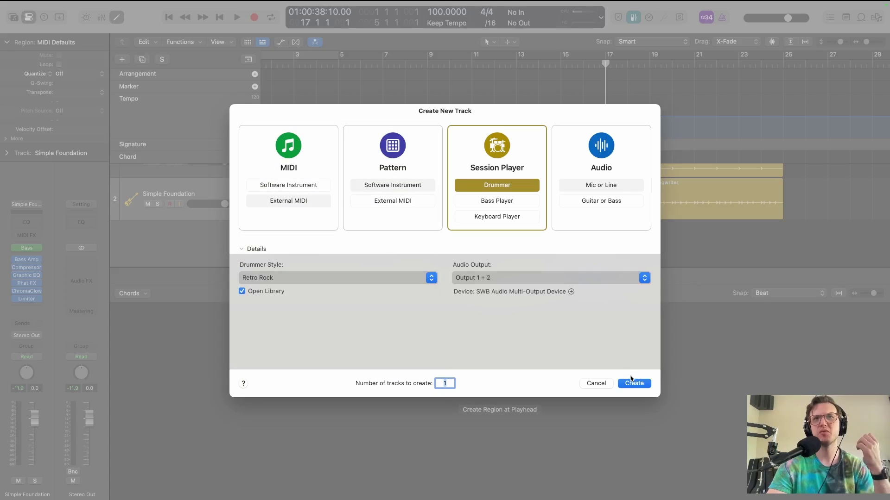
{"action": "left_click", "coordinate": [628, 384]}
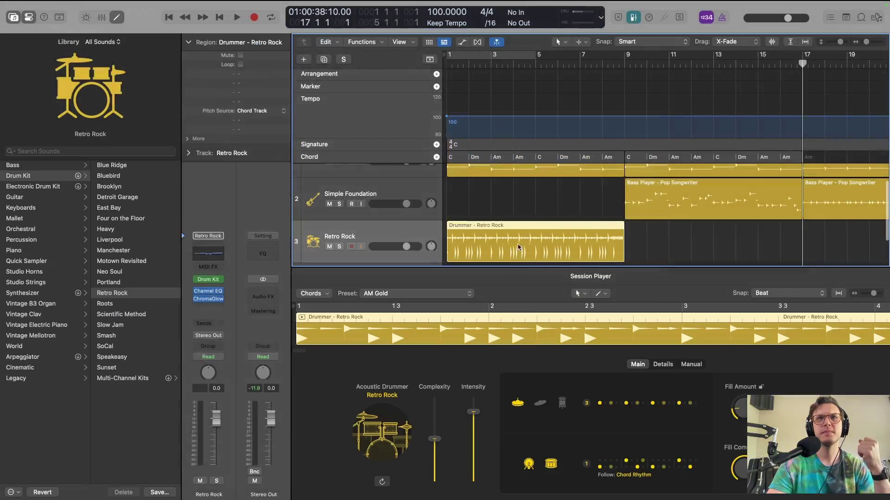
Step: Move the new drummer region to start at bar 9 and enlarge the Session Player editor
{"action": "left_click_drag", "start_coordinate": [562, 247], "coordinate": [697, 237]}
{"action": "scroll", "coordinate": [672, 246], "scroll_direction": "right", "scroll_amount": 2}
{"action": "left_click_drag", "start_coordinate": [569, 267], "coordinate": [568, 253]}
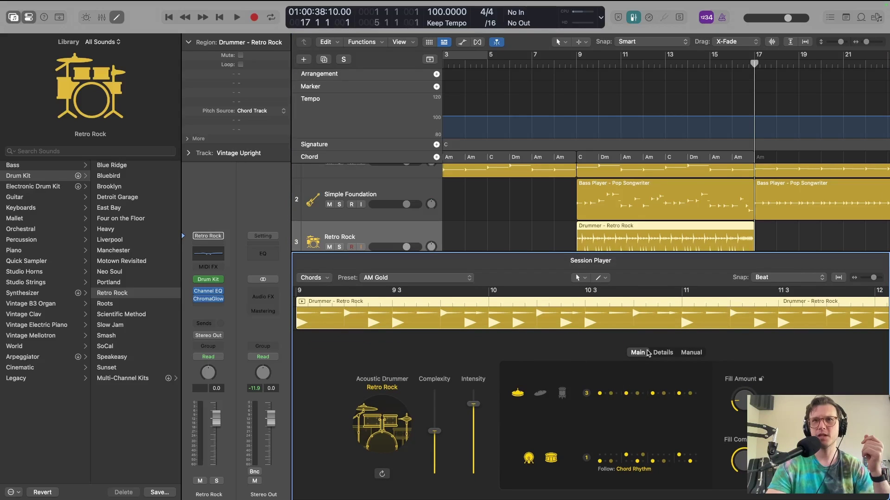
Step: Turn off the snare and lower the Complexity and Intensity of the bar 9 drummer region
{"action": "left_click", "coordinate": [691, 352]}
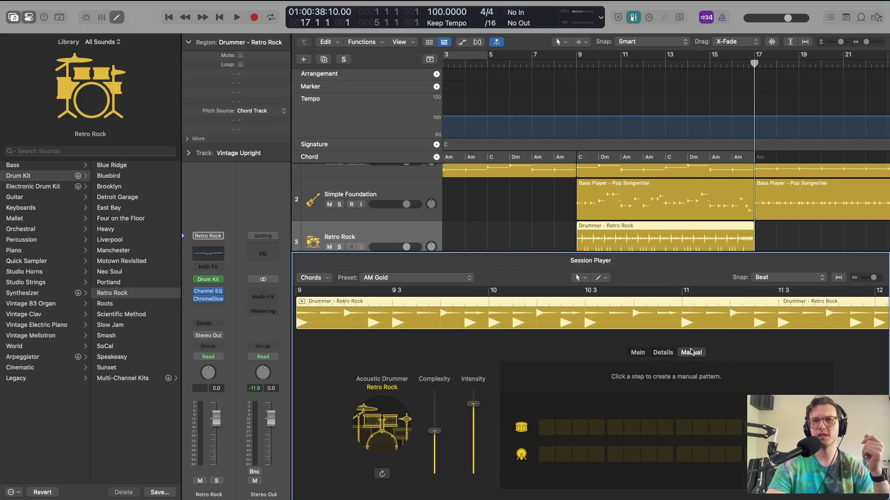
{"action": "left_click", "coordinate": [637, 352]}
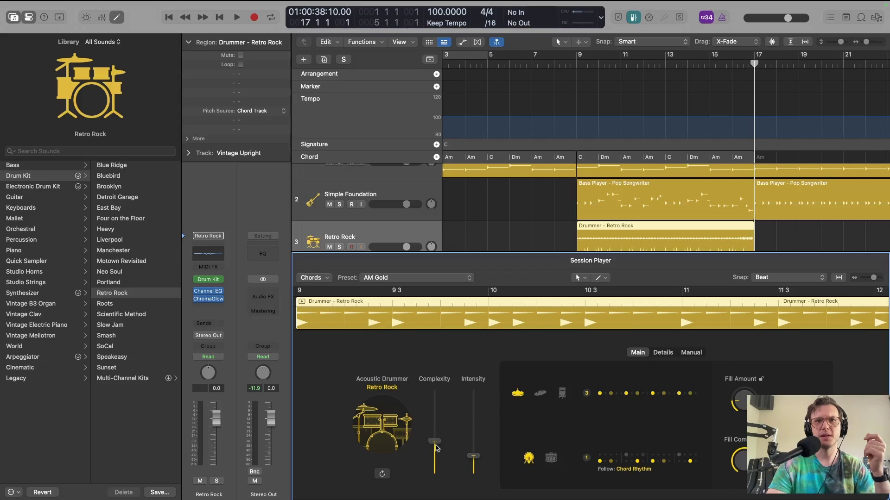
{"action": "left_click_drag", "start_coordinate": [438, 458], "coordinate": [438, 461]}
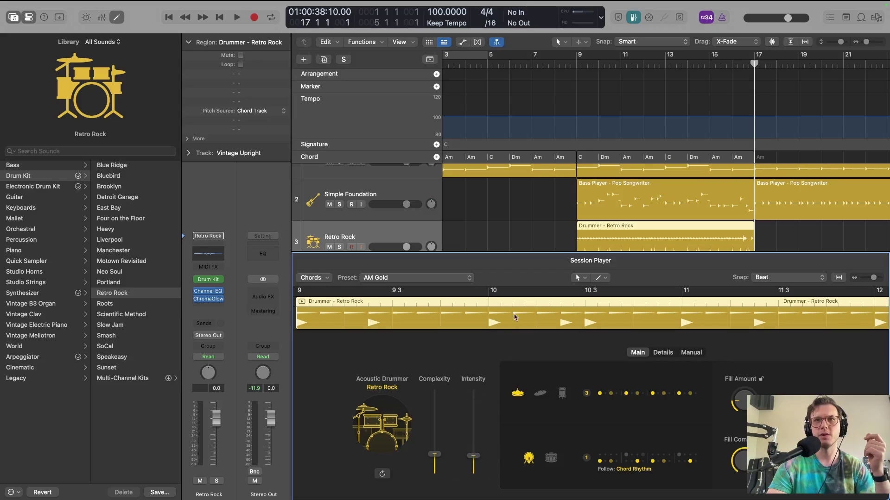
Step: Play from bar 9 and reduce the drummer region's Intensity to its minimum
{"action": "scroll", "coordinate": [588, 139], "scroll_direction": "down", "scroll_amount": 2}
{"action": "left_click", "coordinate": [578, 63]}
{"action": "key", "text": "space"}
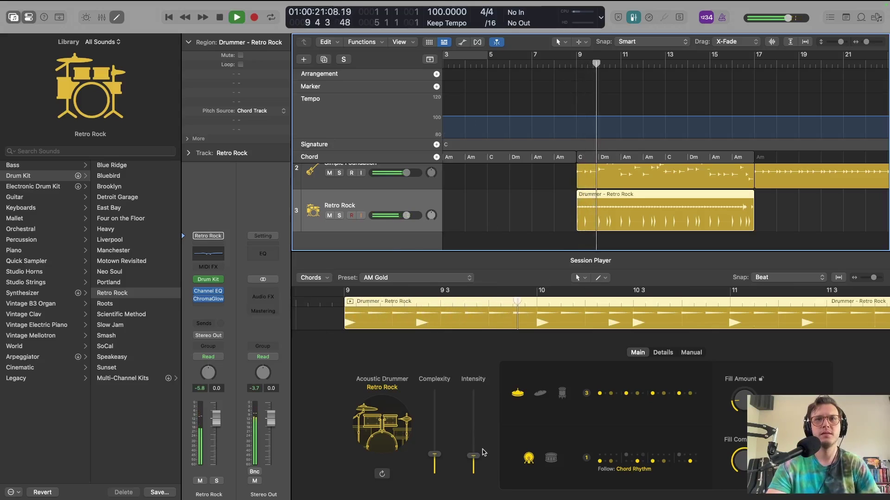
{"action": "left_click_drag", "start_coordinate": [473, 456], "coordinate": [476, 479]}
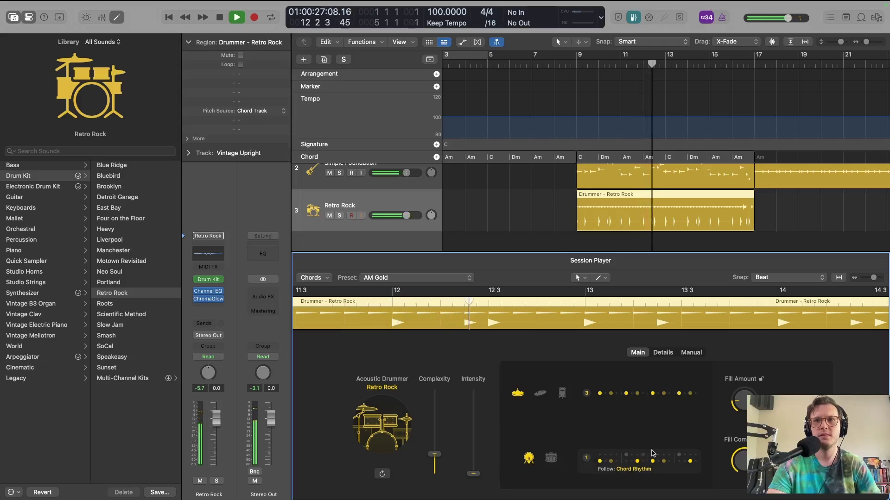
Step: Stop the kick and snare part from following the rhythm of the chords and select pattern 2 for it
{"action": "left_click", "coordinate": [619, 459]}
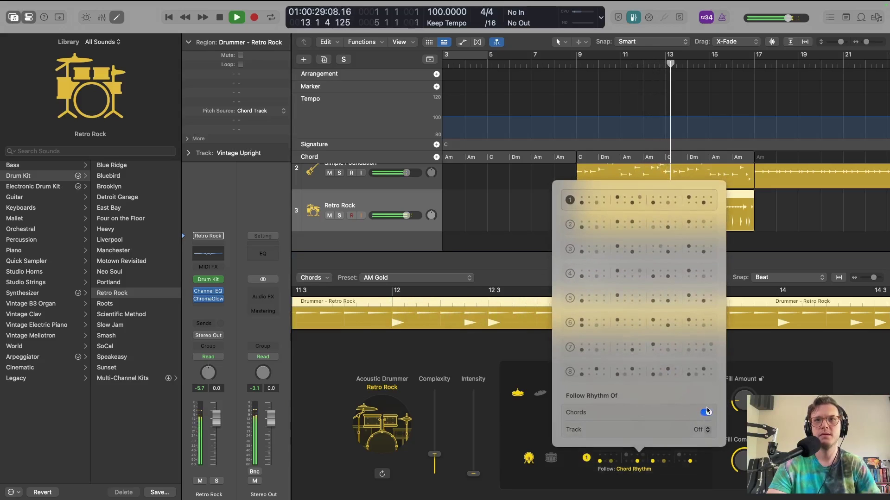
{"action": "left_click", "coordinate": [706, 413]}
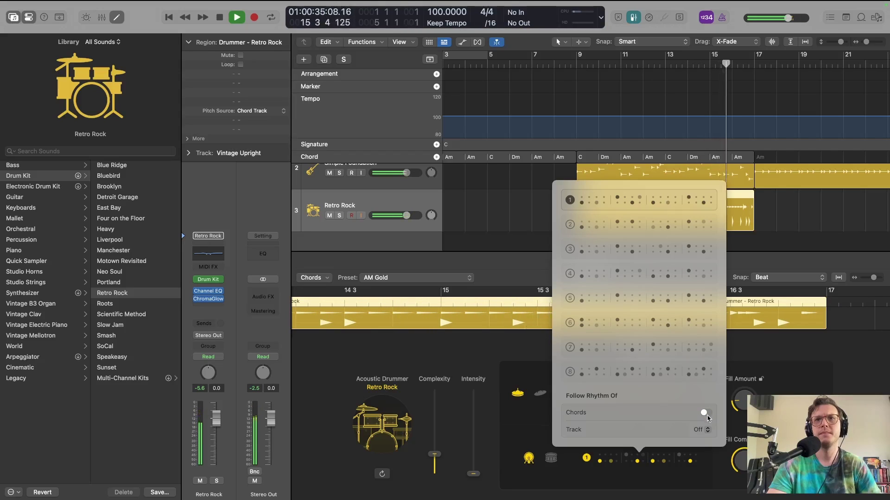
{"action": "left_click", "coordinate": [587, 227]}
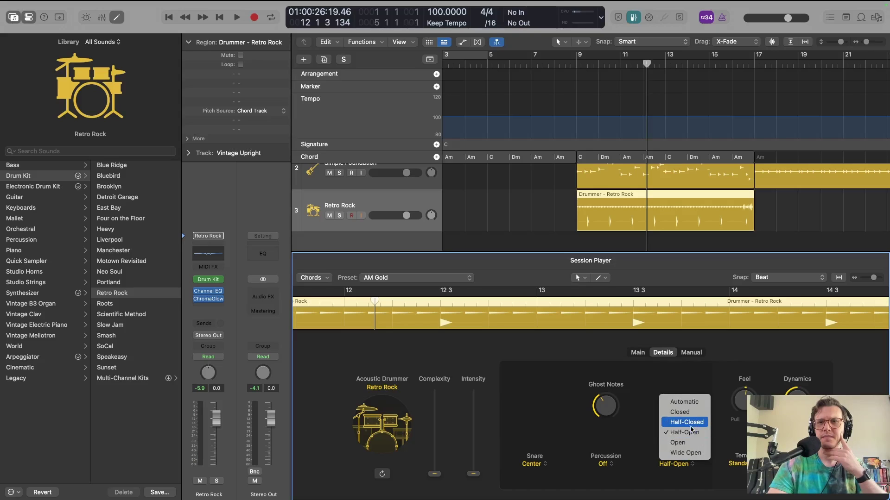
Step: Set the drummer region's Hi-Hat to Half-Closed and its tempo option to Half Time while auditioning from bar 9
{"action": "left_click", "coordinate": [688, 422]}
{"action": "left_click", "coordinate": [599, 133]}
{"action": "key", "text": "shift+space"}
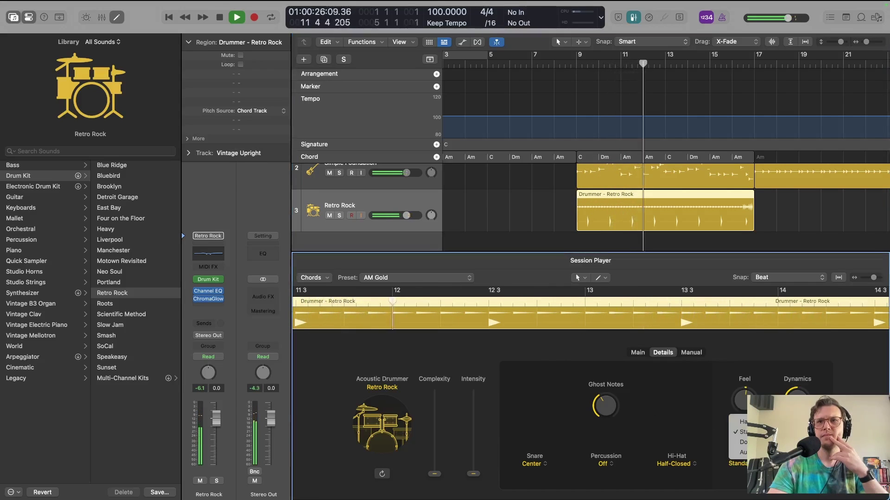
{"action": "key", "text": "space"}
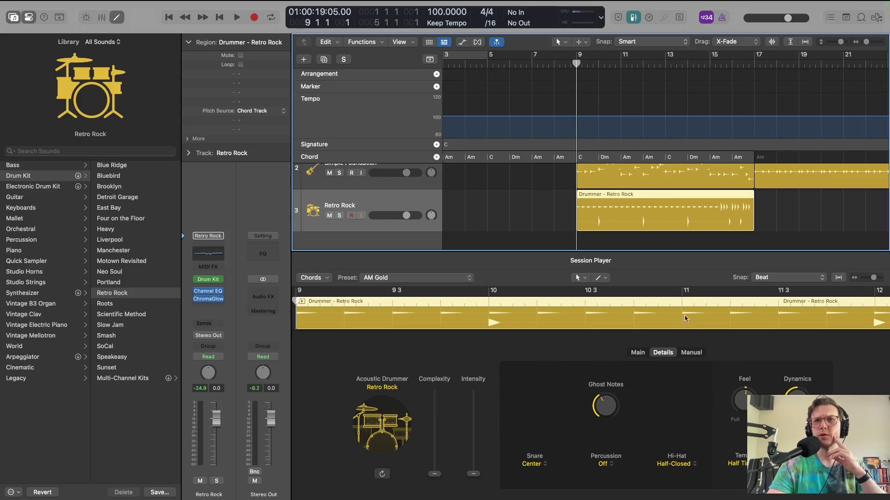
Step: Switch the bar 9 drummer region from hi-hat to cymbals, set its tempo option to Automatic and play it
{"action": "left_click", "coordinate": [636, 353]}
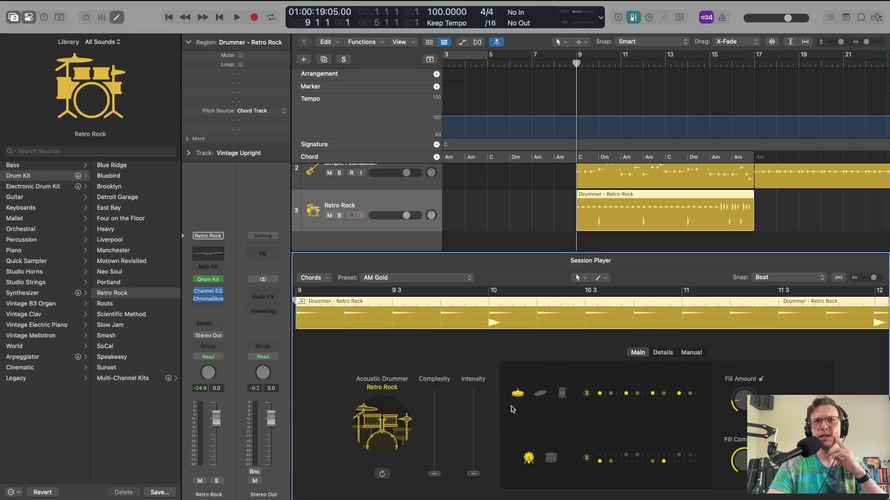
{"action": "left_click", "coordinate": [541, 395]}
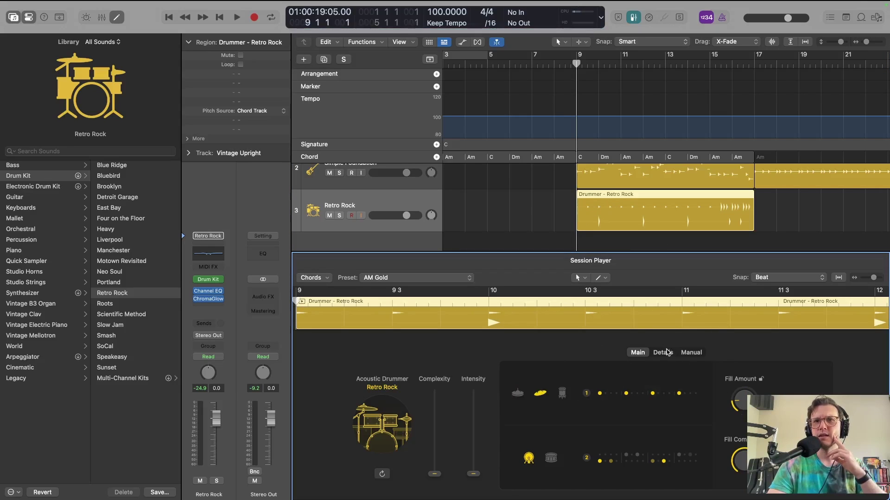
{"action": "left_click", "coordinate": [663, 353]}
{"action": "left_click", "coordinate": [737, 464]}
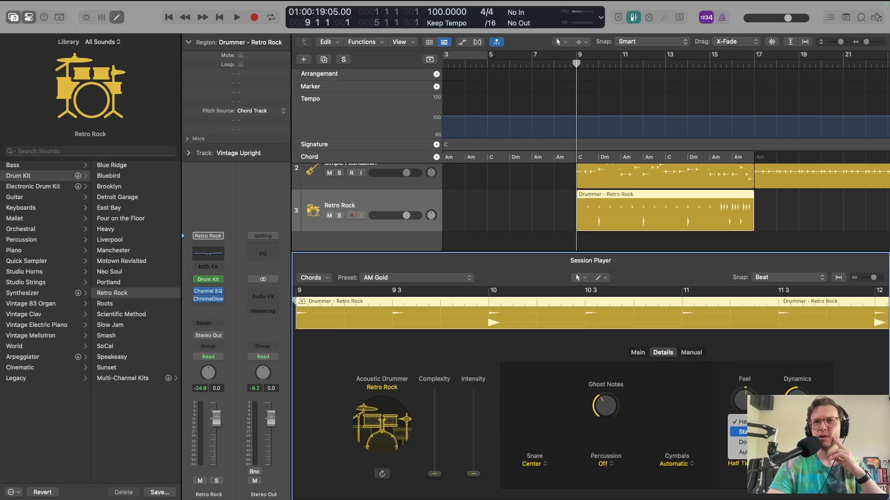
{"action": "left_click", "coordinate": [741, 431]}
{"action": "key", "text": "space"}
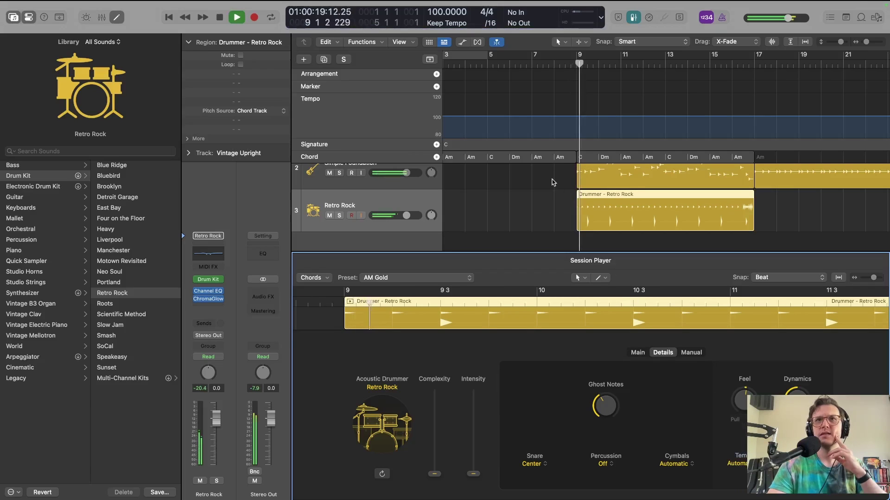
Step: Stop playback, load the Bluebird drum kit and set the drummer region's Cymbals to Ride
{"action": "key", "text": "space"}
{"action": "left_click", "coordinate": [390, 420]}
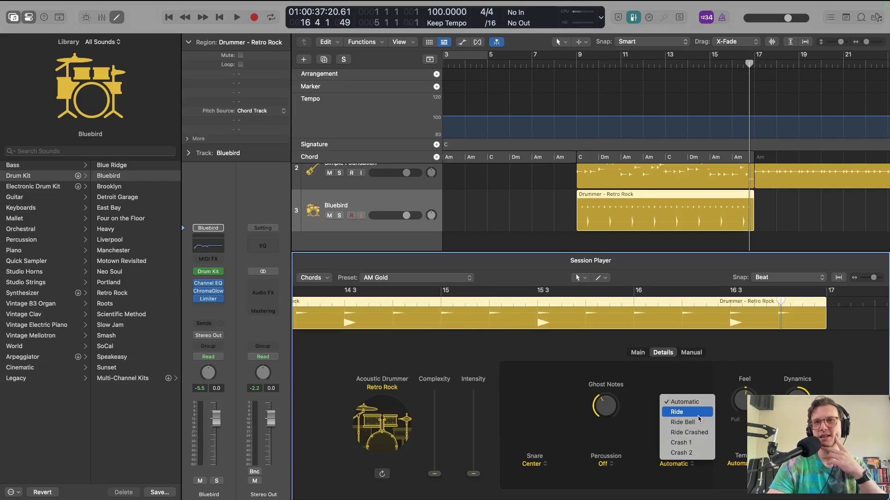
{"action": "left_click", "coordinate": [680, 412]}
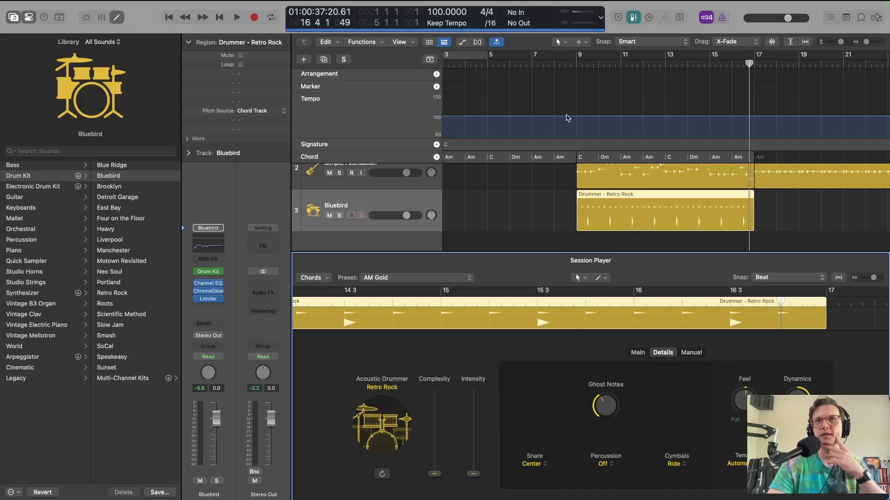
Step: Play the arrangement from bar 9 to audition the Bluebird kit with the ride cymbal
{"action": "left_click", "coordinate": [574, 64]}
{"action": "key", "text": "space"}
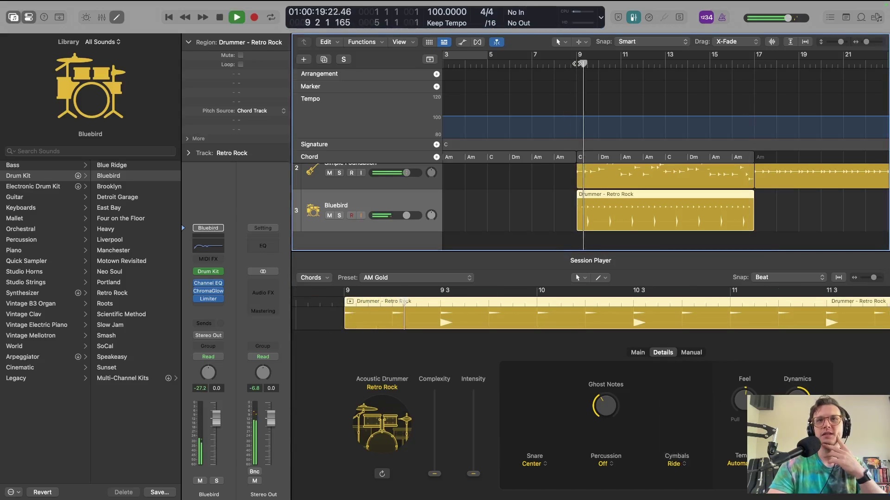
{"action": "key", "text": "space"}
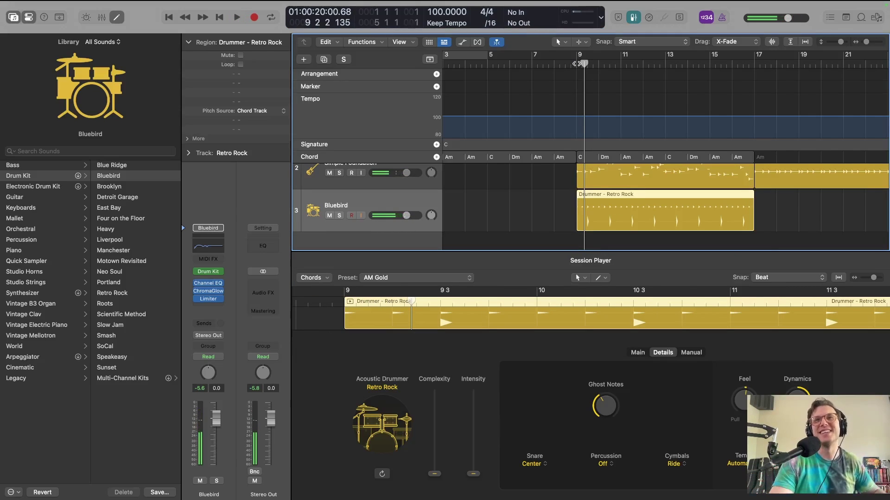
{"action": "key", "text": "space"}
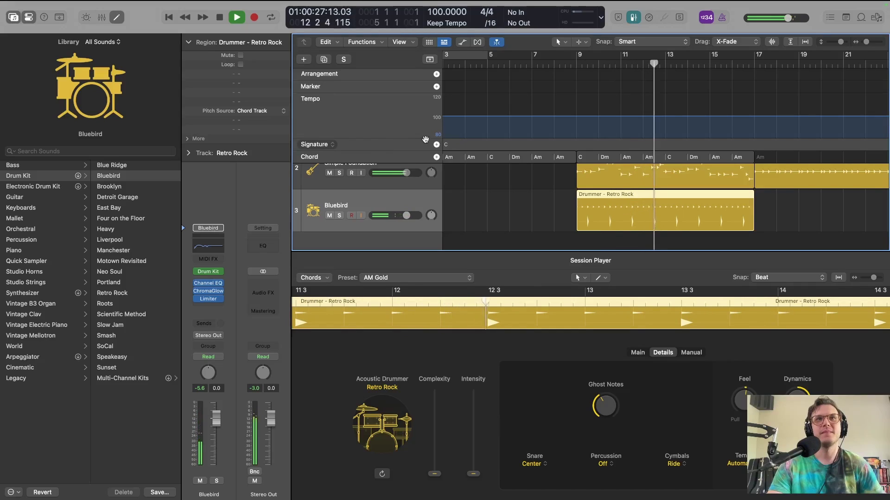
Step: Reduce the height of the Tempo track and add a second drummer region at bar 17
{"action": "left_click_drag", "start_coordinate": [425, 140], "coordinate": [347, 134]}
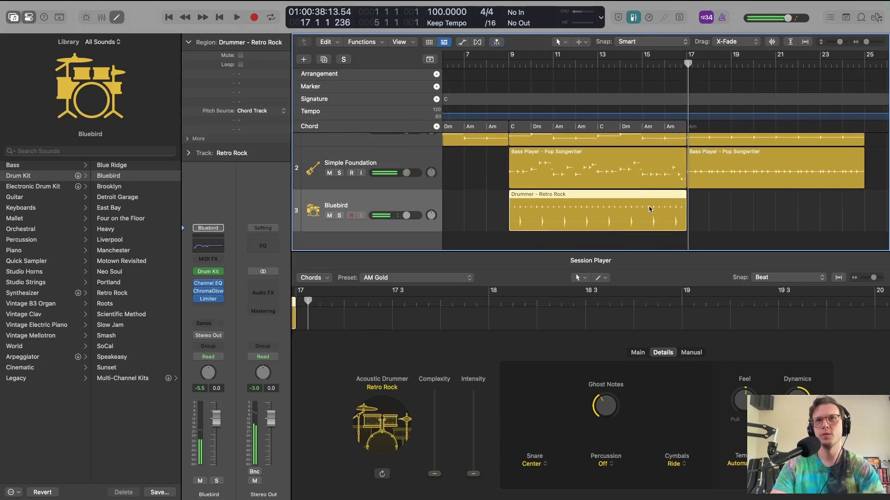
{"action": "scroll", "coordinate": [610, 216], "scroll_direction": "right", "scroll_amount": 2}
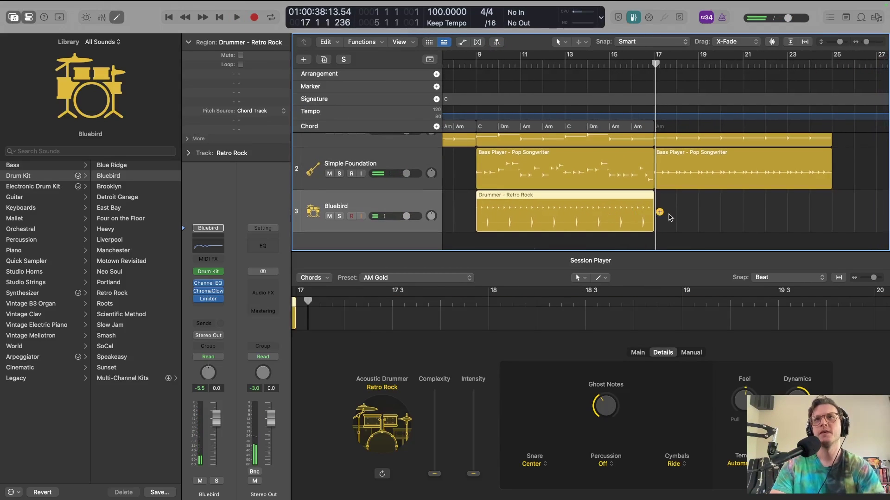
{"action": "left_click", "coordinate": [660, 213]}
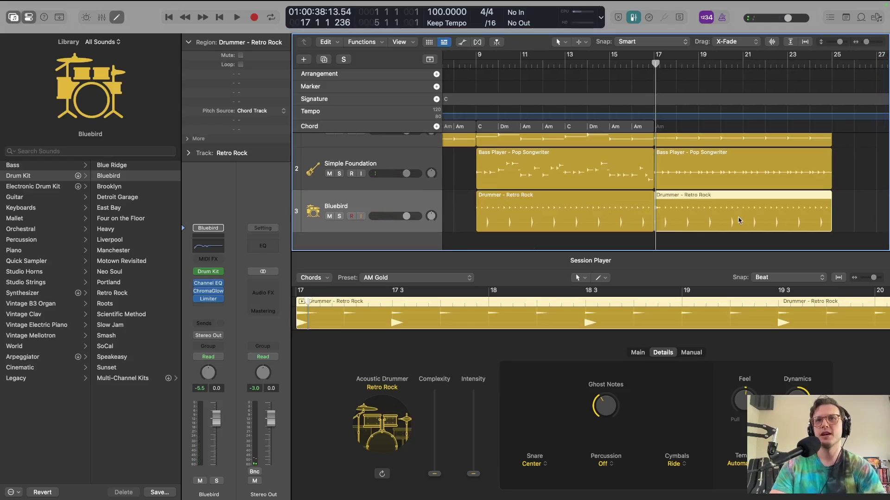
Step: Add the snare to the bar 17 drummer region and change the drum kit back to Retro Rock
{"action": "left_click", "coordinate": [557, 459]}
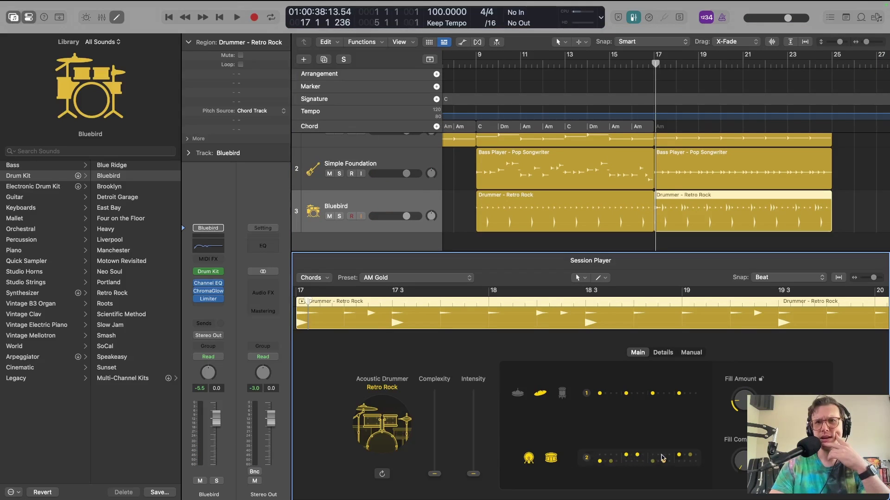
{"action": "left_click", "coordinate": [662, 352]}
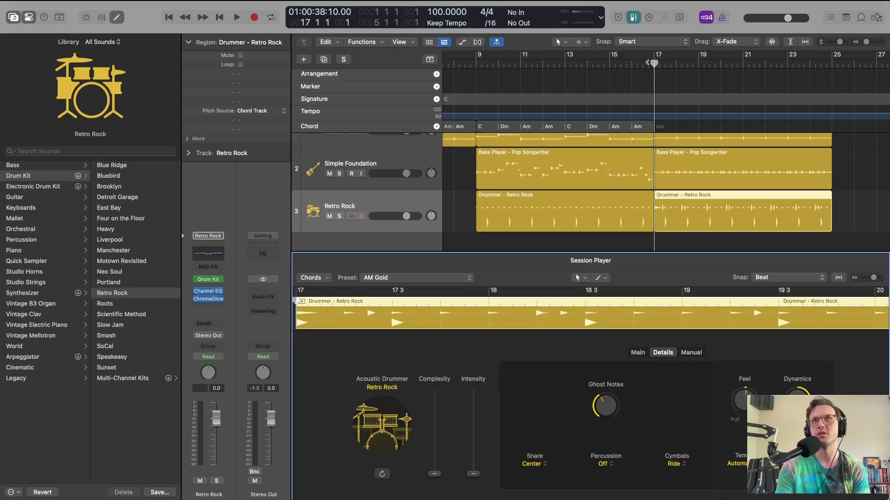
Step: Play the arrangement from bar 17 to audition the drummer region with the snare
{"action": "key", "text": "space"}
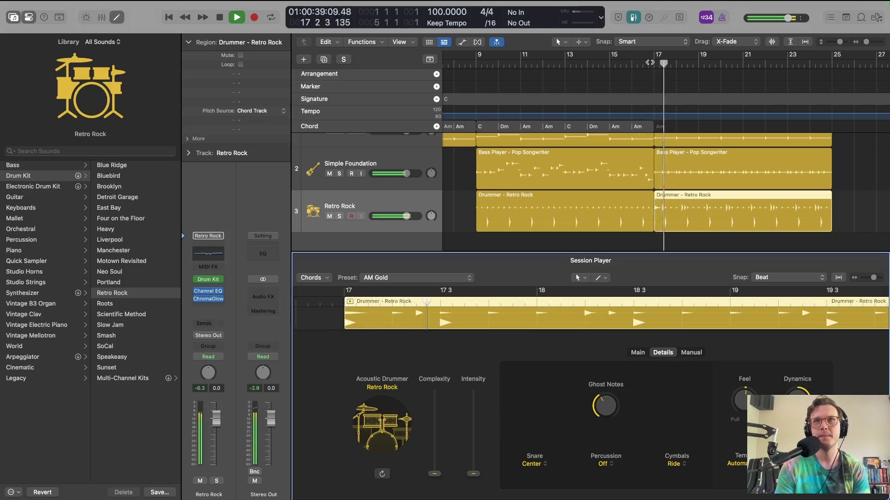
{"action": "left_click", "coordinate": [736, 215]}
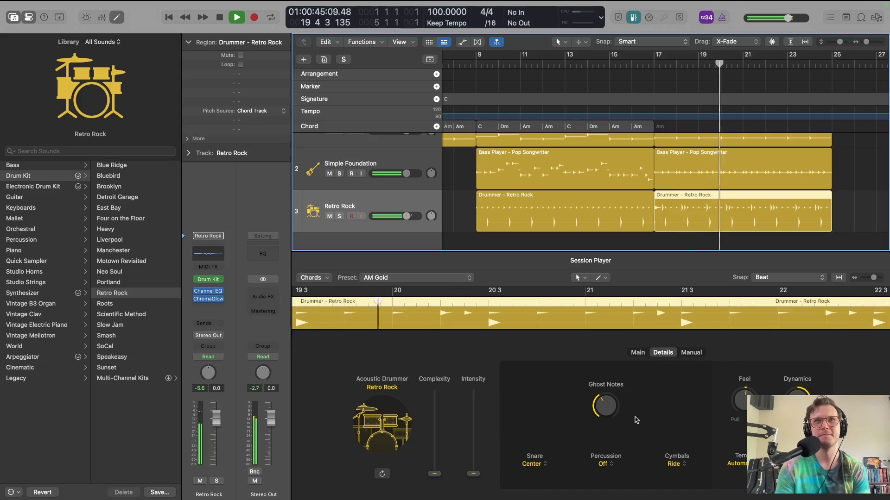
{"action": "key", "text": "space"}
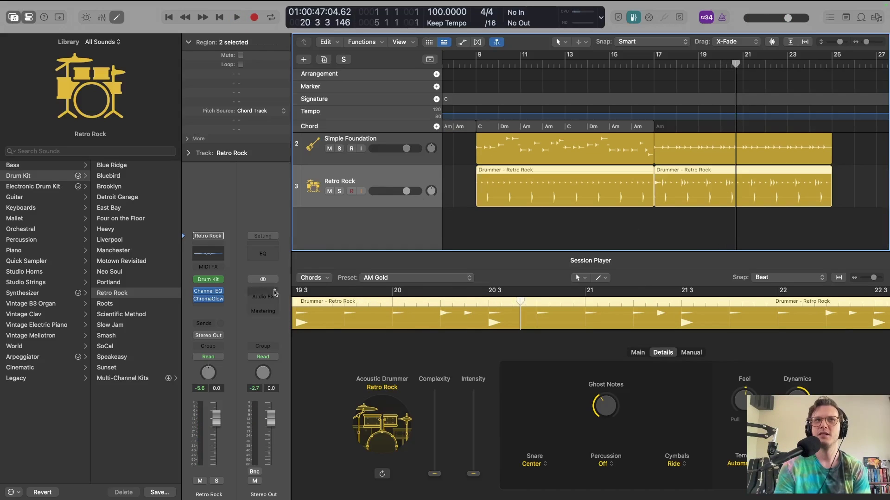
Step: Load the stereo version of Toontrack's Superior Drummer as the Retro Rock drummer track's instrument, reposition its window and close it
{"action": "left_click", "coordinate": [220, 282]}
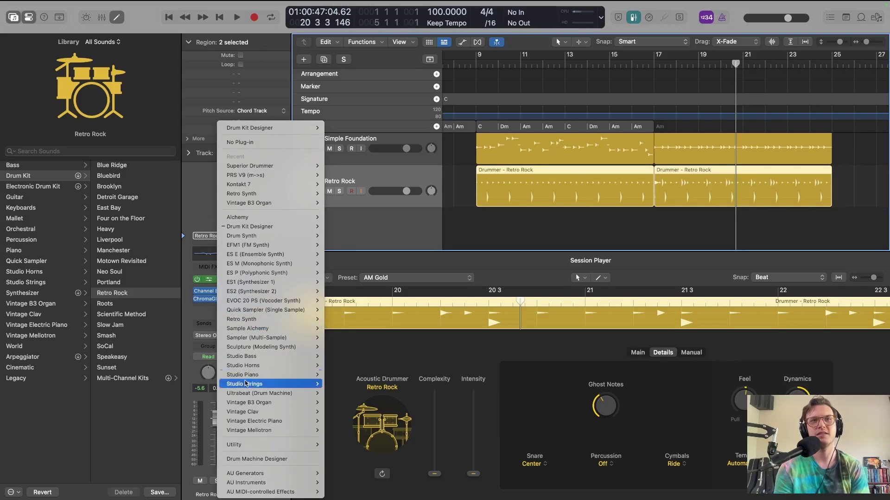
{"action": "mouse_move", "coordinate": [250, 482]}
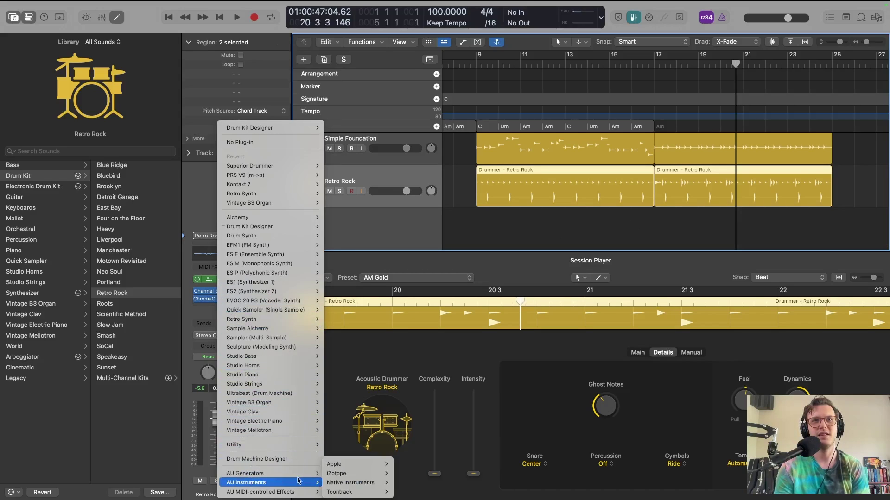
{"action": "mouse_move", "coordinate": [350, 492]}
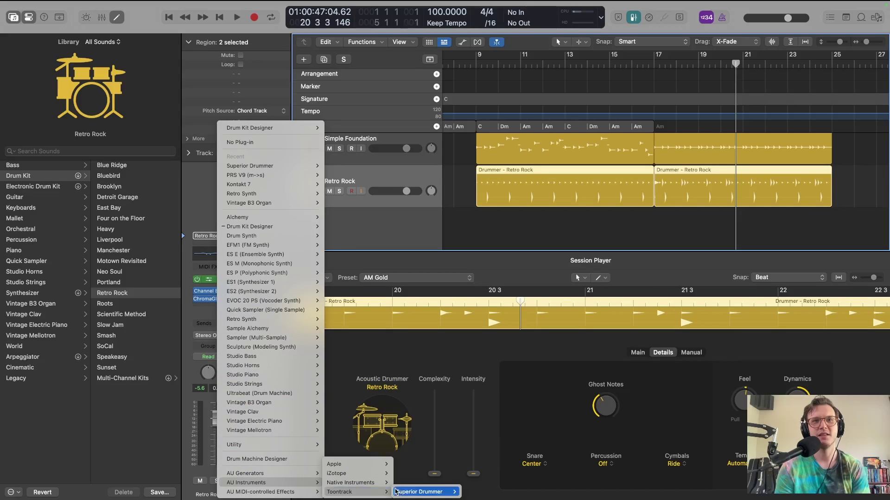
{"action": "mouse_move", "coordinate": [414, 494]}
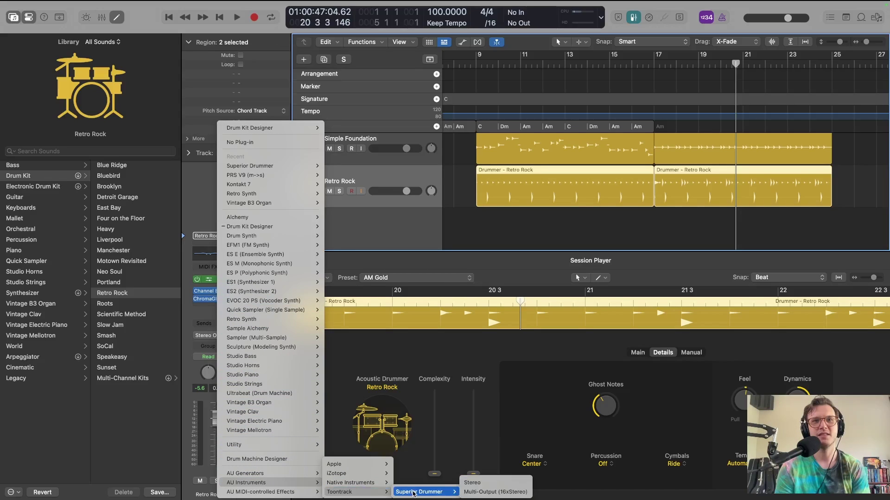
{"action": "left_click", "coordinate": [477, 484]}
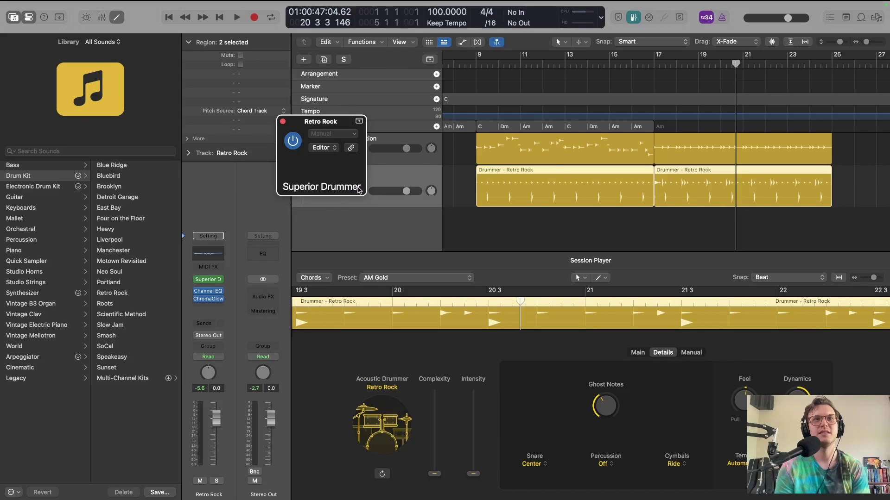
{"action": "left_click_drag", "start_coordinate": [518, 136], "coordinate": [327, 90]}
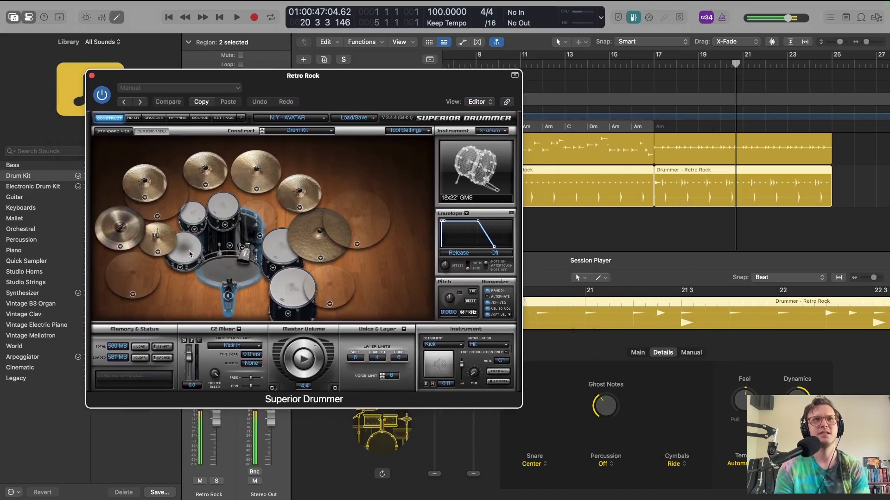
{"action": "left_click", "coordinate": [92, 74]}
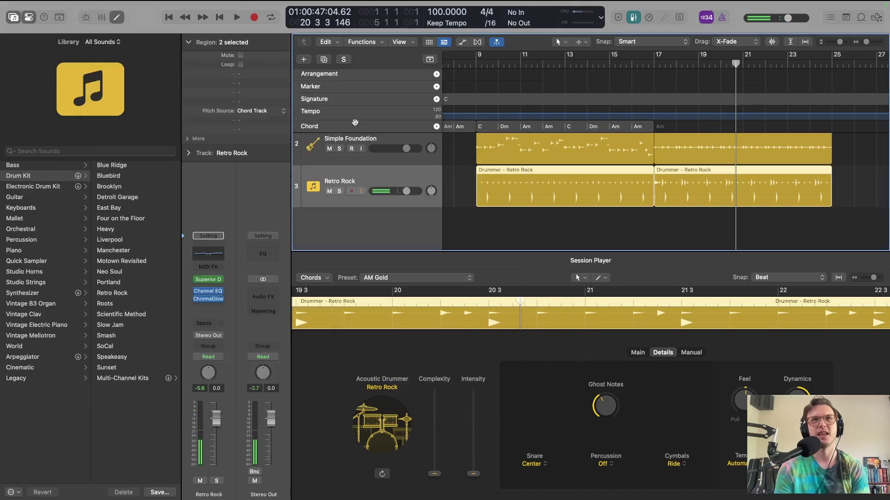
Step: Play the arrangement from bar 9 to audition the drummer part through Superior Drummer
{"action": "left_click", "coordinate": [477, 65]}
{"action": "key", "text": "space"}
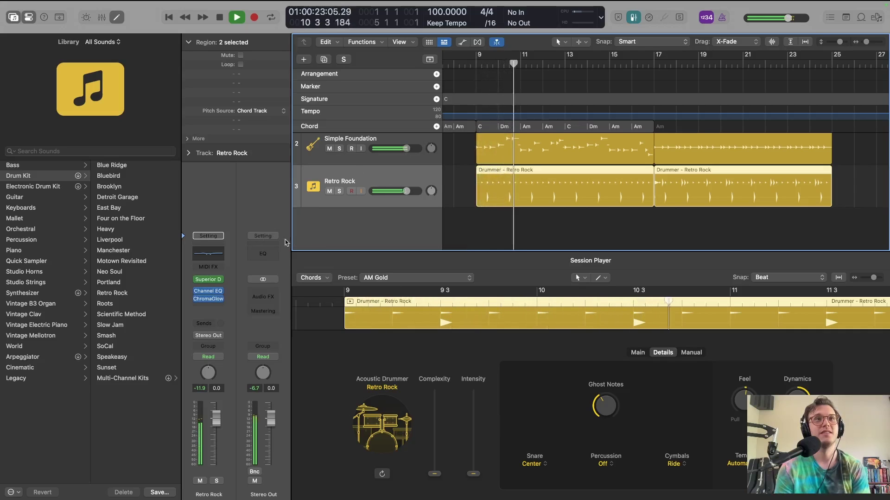
{"action": "key", "text": "space"}
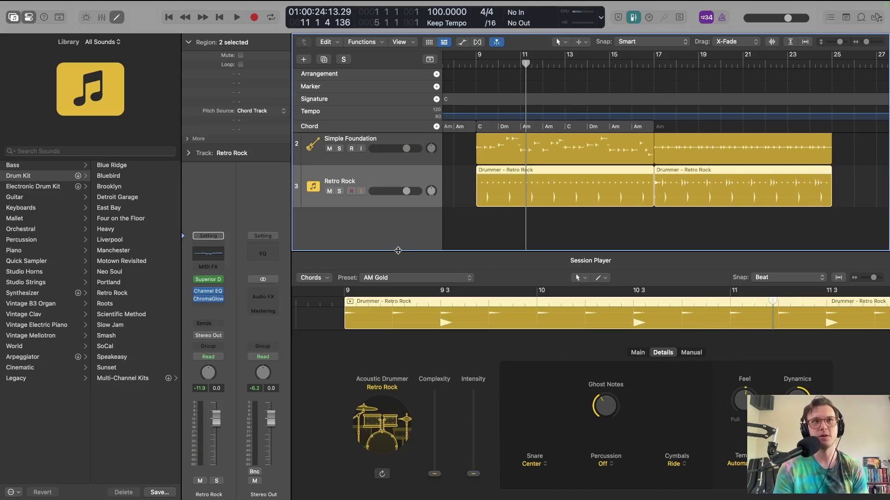
Step: View the Superior Drummer kit on the drummer track and play on through the section starting at bar 17
{"action": "left_click", "coordinate": [214, 280]}
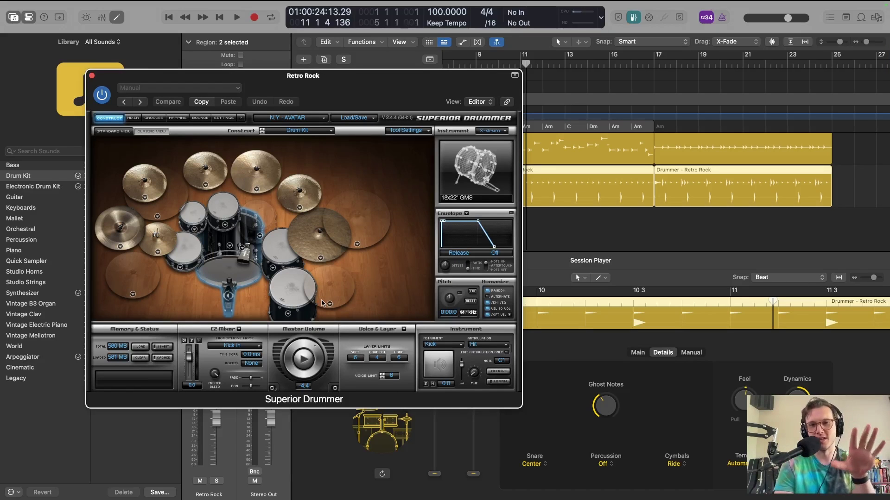
{"action": "left_click", "coordinate": [92, 76]}
{"action": "key", "text": "space"}
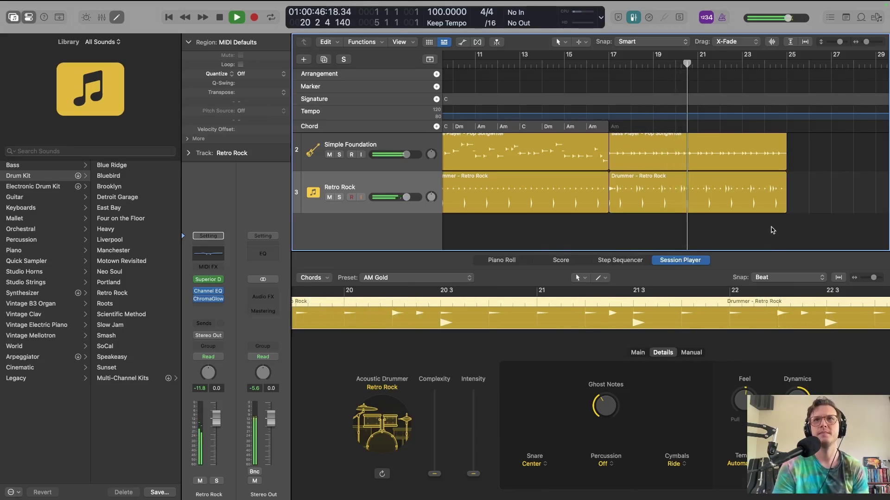
{"action": "left_click", "coordinate": [695, 232]}
Step: Select the drummer region at bar 17 and hide the global tracks
{"action": "left_click", "coordinate": [723, 202]}
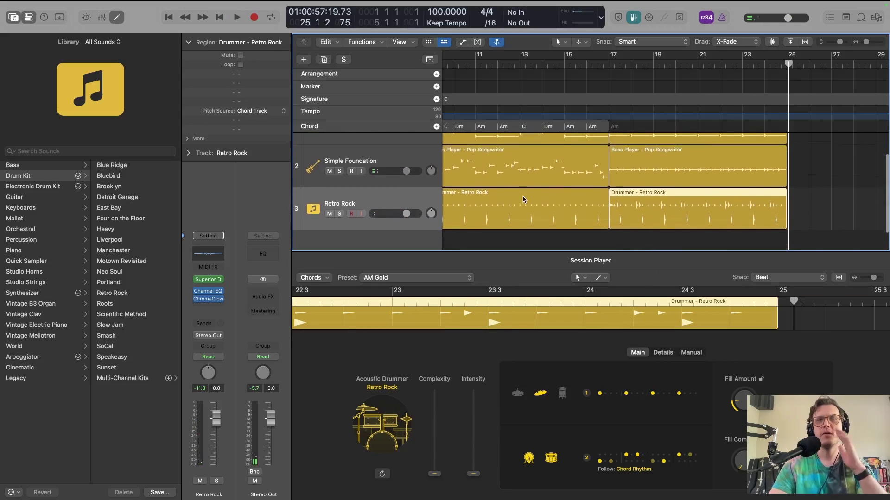
{"action": "scroll", "coordinate": [430, 114], "scroll_direction": "up", "scroll_amount": 2}
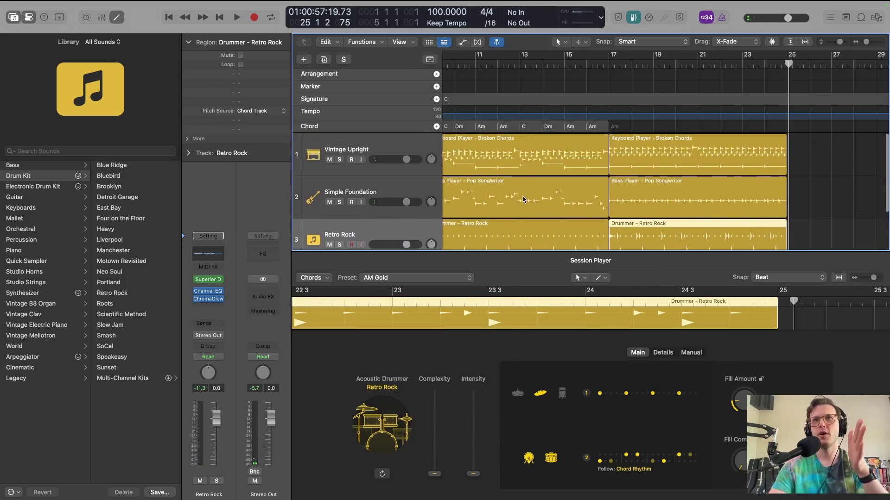
{"action": "left_click", "coordinate": [430, 59]}
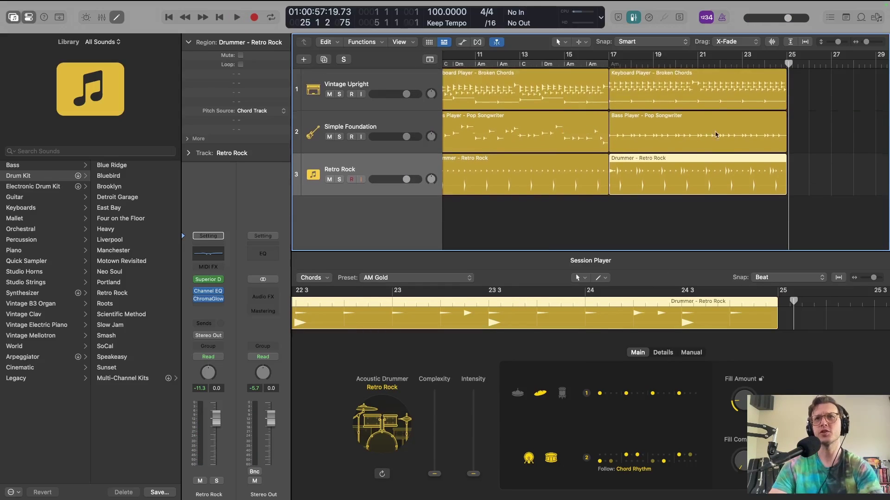
Step: Create a new Keyboard Player Session Player track with the Freely style
{"action": "left_click", "coordinate": [304, 60]}
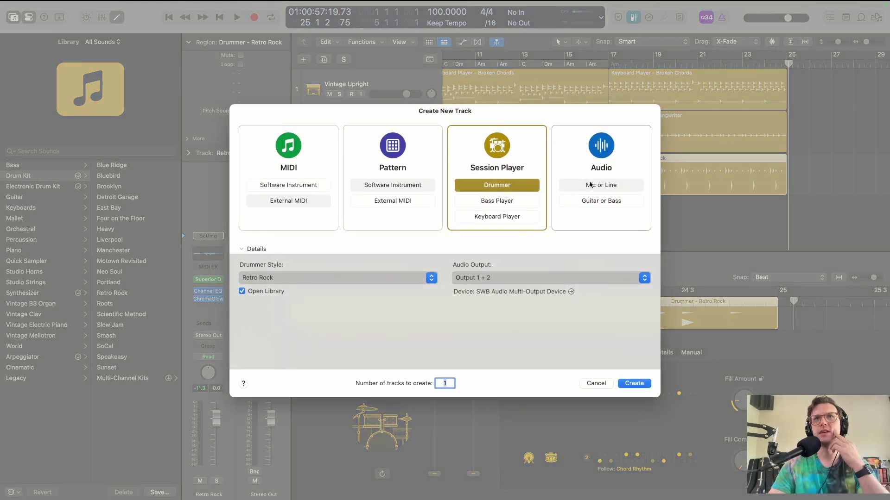
{"action": "left_click", "coordinate": [495, 217]}
{"action": "left_click", "coordinate": [373, 278]}
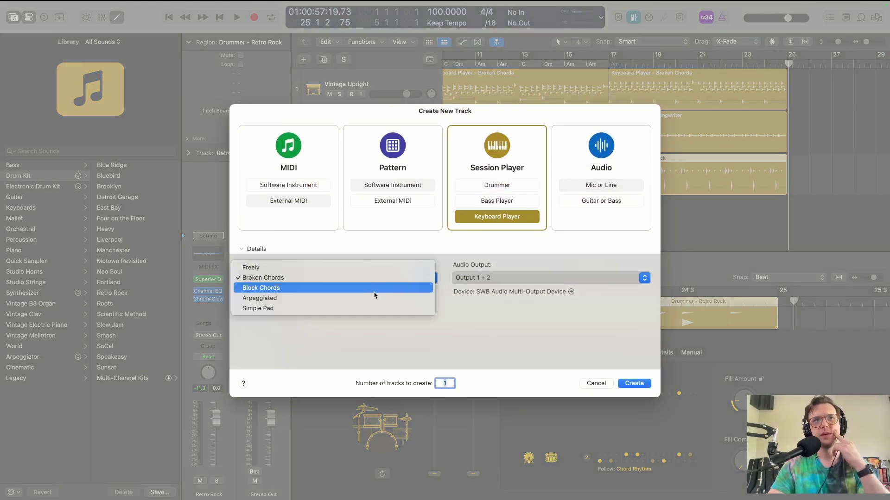
{"action": "left_click", "coordinate": [376, 267]}
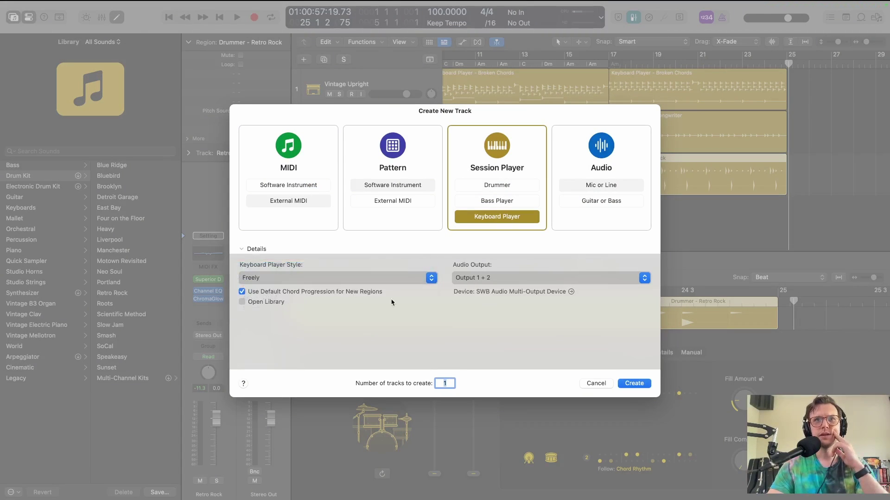
{"action": "left_click", "coordinate": [643, 384]}
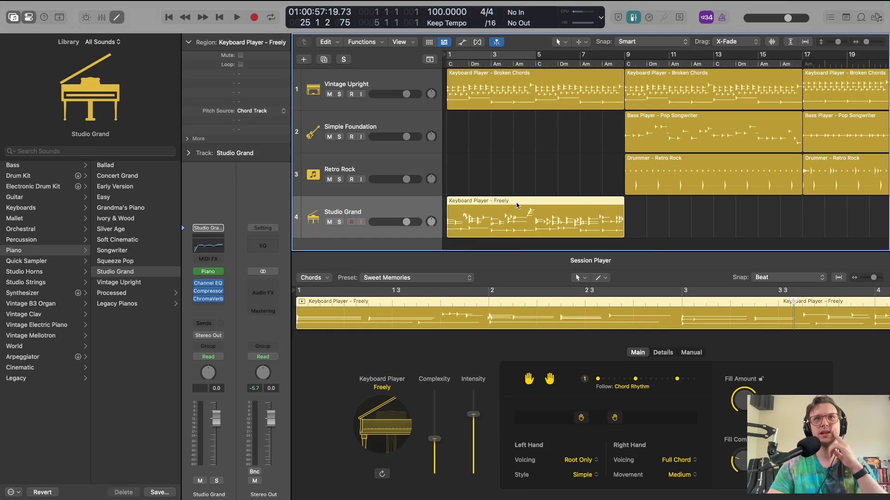
Step: Move the Freely keyboard region on the Studio Grand track to bar 17 and play that section to audition it
{"action": "key", "text": "super+Left"}
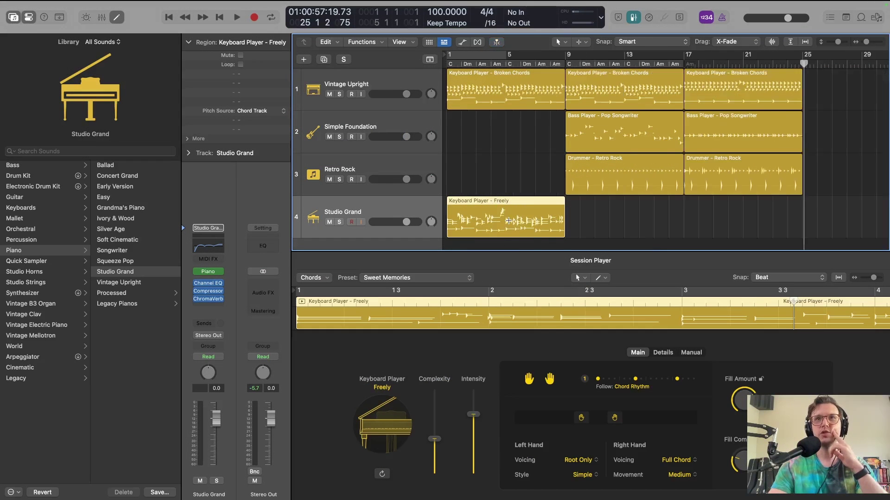
{"action": "left_click_drag", "start_coordinate": [494, 233], "coordinate": [672, 232]}
{"action": "scroll", "coordinate": [744, 217], "scroll_direction": "down", "scroll_amount": 1}
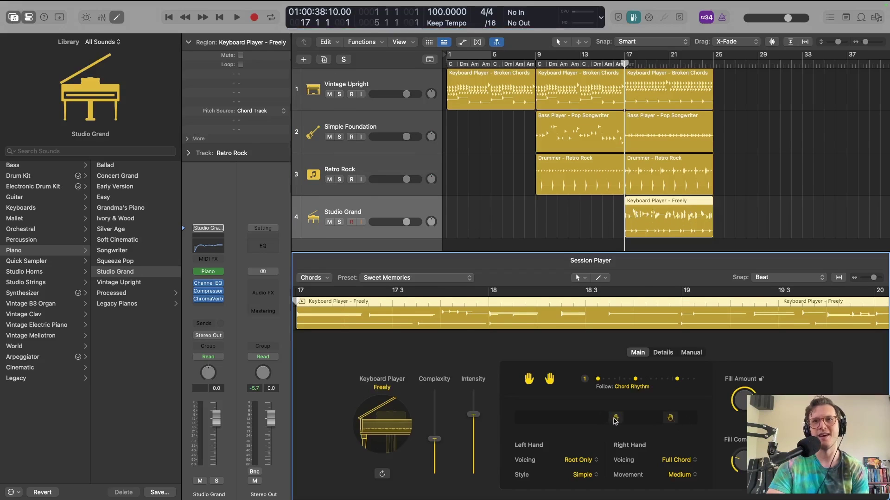
{"action": "key", "text": "space"}
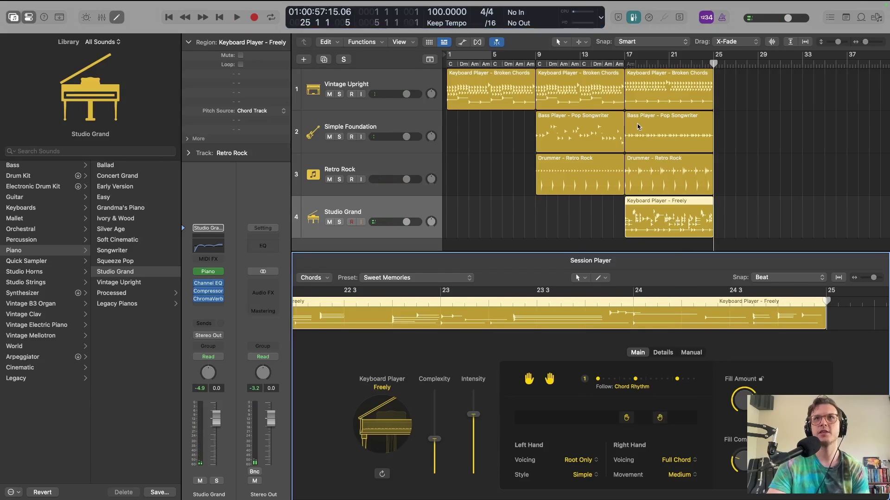
Step: Shift both hands of the bar 17 Vintage Upright region to a lower range and move the Studio Grand track directly below Vintage Upright
{"action": "left_click", "coordinate": [662, 104]}
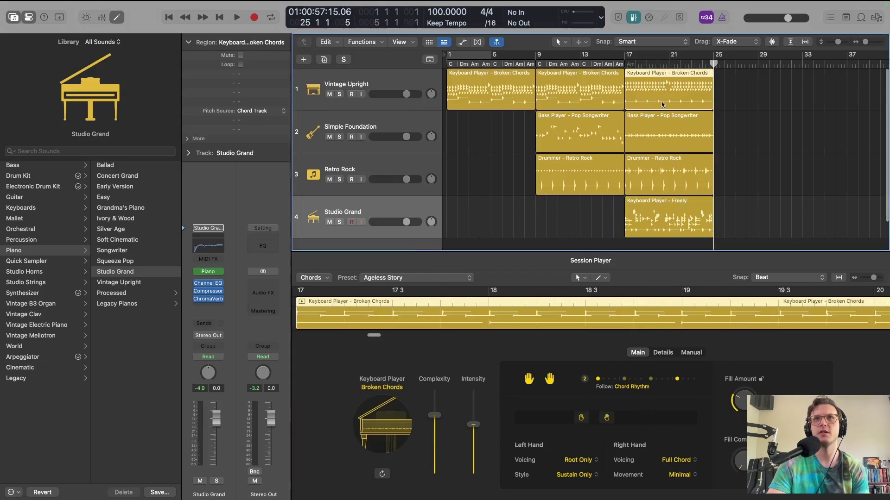
{"action": "left_click", "coordinate": [578, 424]}
{"action": "mouse_move", "coordinate": [557, 426]}
{"action": "left_mouse_down"}
{"action": "mouse_move", "coordinate": [619, 422]}
{"action": "mouse_move", "coordinate": [585, 422]}
{"action": "left_mouse_up"}
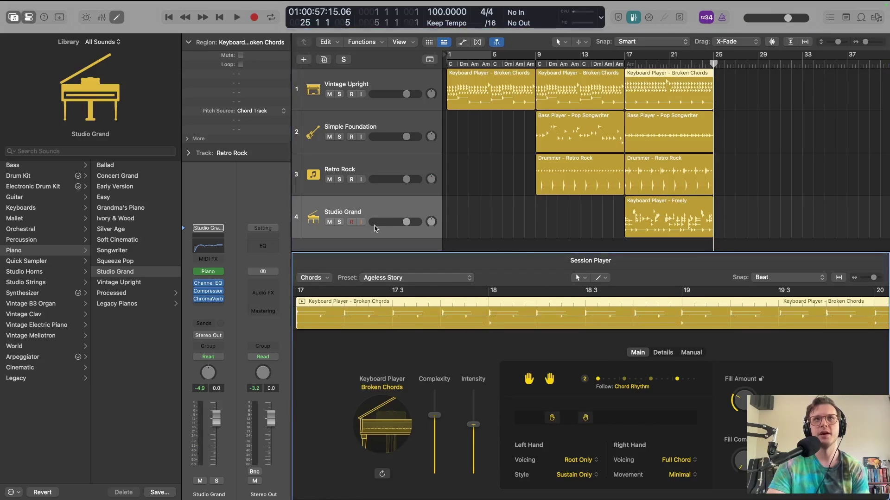
{"action": "left_click_drag", "start_coordinate": [399, 213], "coordinate": [400, 135]}
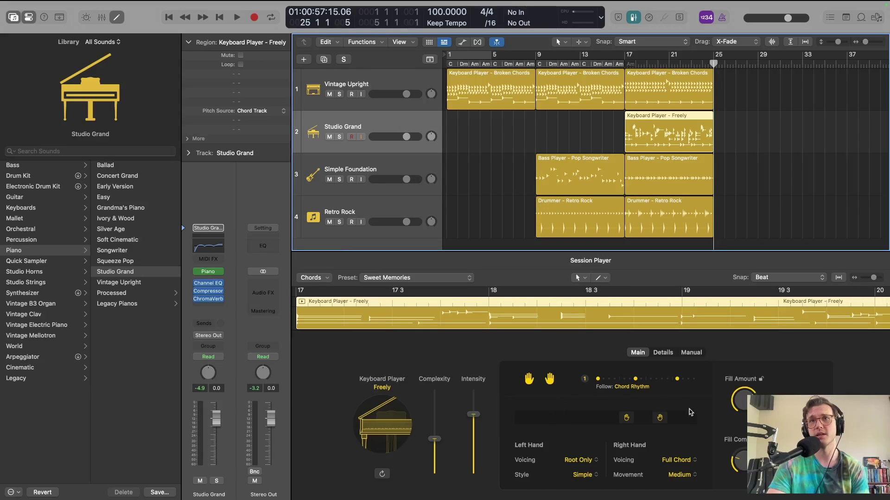
Step: Play the arrangement from bar 17, briefly soloing the Vintage Upright track to compare the two keyboard parts
{"action": "left_click", "coordinate": [626, 64]}
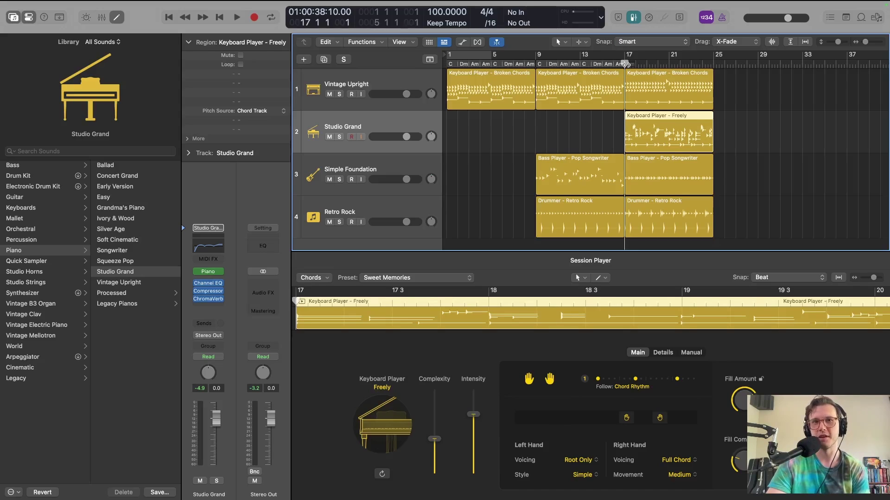
{"action": "key", "text": "space"}
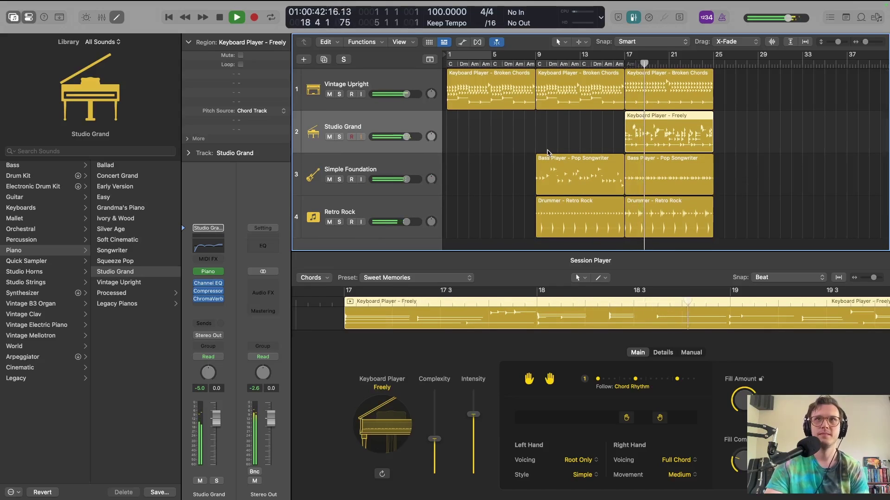
{"action": "left_click", "coordinate": [340, 94]}
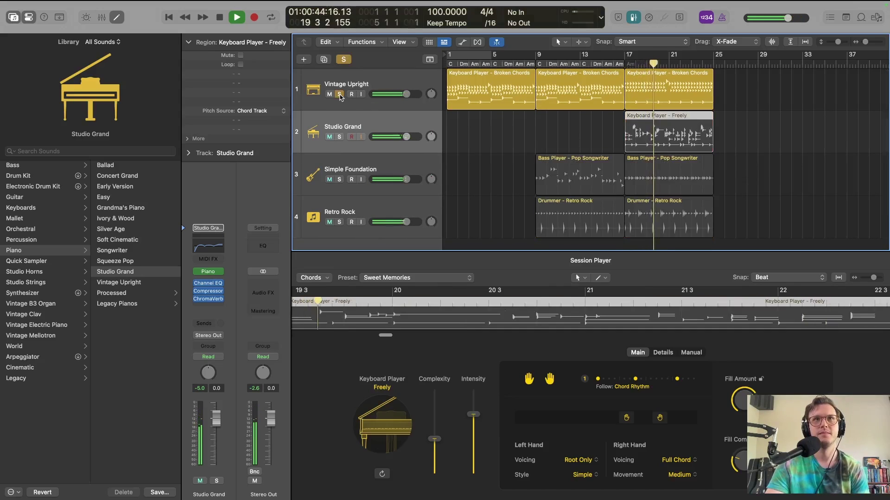
{"action": "left_click", "coordinate": [340, 95]}
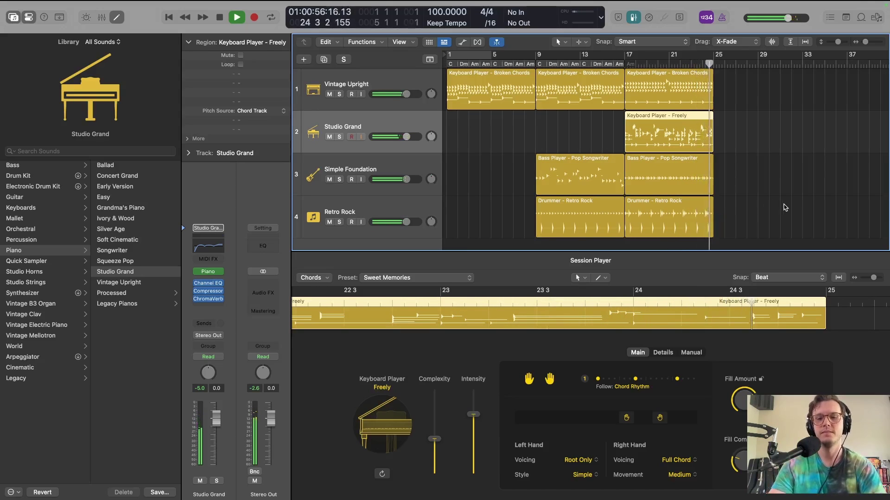
Step: Copy the bar 9 regions of the Vintage Upright, bass and drummer tracks to bar 25
{"action": "scroll", "coordinate": [784, 208], "scroll_direction": "down", "scroll_amount": 3}
{"action": "left_click", "coordinate": [513, 88]}
{"action": "left_click", "coordinate": [511, 159], "text": "shift"}
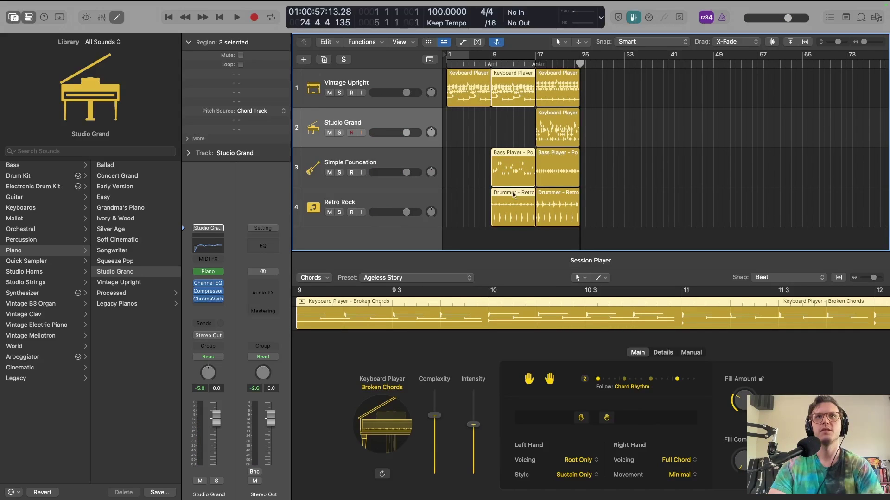
{"action": "key", "text": "super+v"}
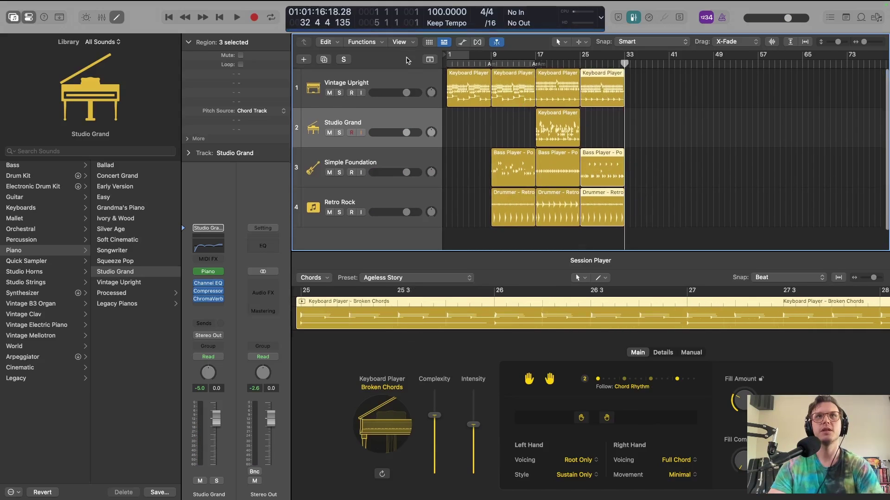
Step: Show the global tracks and copy the chord progression from bar 9 to bar 25 on the Chord track
{"action": "left_click", "coordinate": [430, 59]}
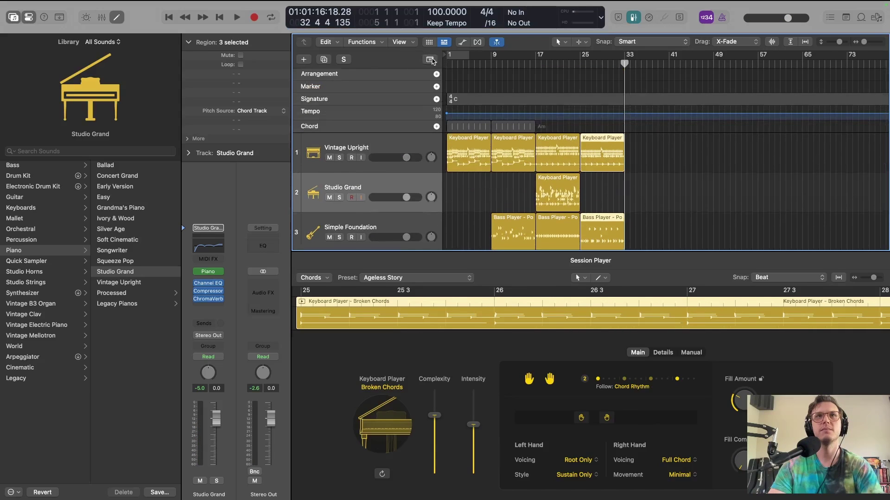
{"action": "left_click", "coordinate": [503, 129]}
{"action": "left_click_drag", "start_coordinate": [503, 129], "coordinate": [593, 134]}
Step: Add the snare to the bar 25 drummer region and choose a different kick and snare pattern for it
{"action": "scroll", "coordinate": [677, 179], "scroll_direction": "down", "scroll_amount": 2}
{"action": "scroll", "coordinate": [658, 177], "scroll_direction": "up", "scroll_amount": 2}
{"action": "scroll", "coordinate": [658, 177], "scroll_direction": "down", "scroll_amount": 3}
{"action": "left_click", "coordinate": [602, 218]}
{"action": "left_click", "coordinate": [550, 458]}
{"action": "left_click", "coordinate": [644, 459]}
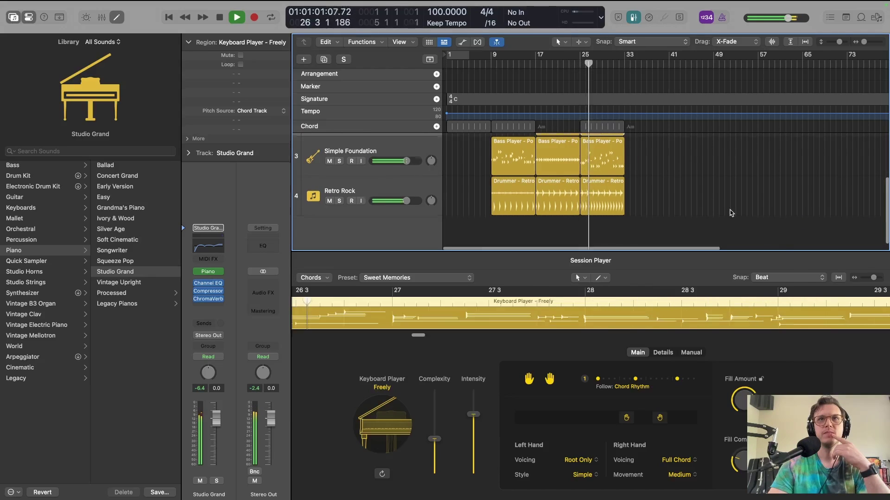
Step: Turn off the left hand in the Studio Grand regions at bar 25 and bar 17
{"action": "scroll", "coordinate": [623, 176], "scroll_direction": "up", "scroll_amount": 2}
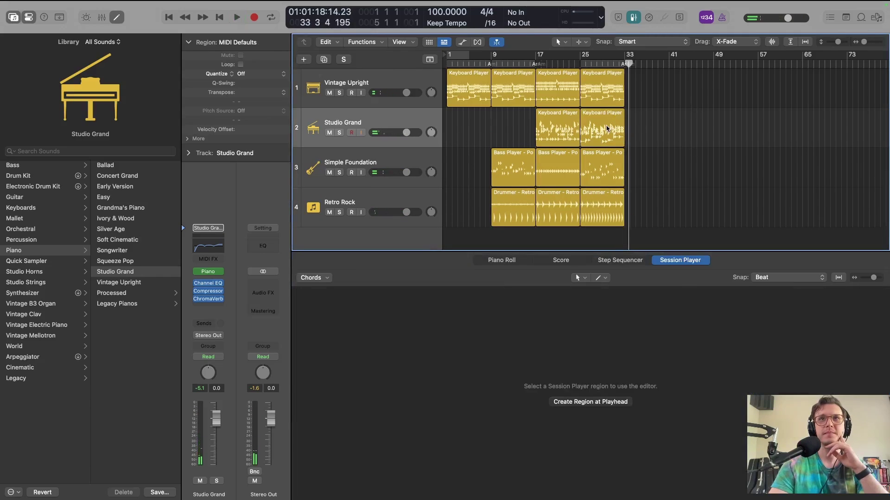
{"action": "left_click", "coordinate": [607, 129]}
{"action": "left_click", "coordinate": [529, 379]}
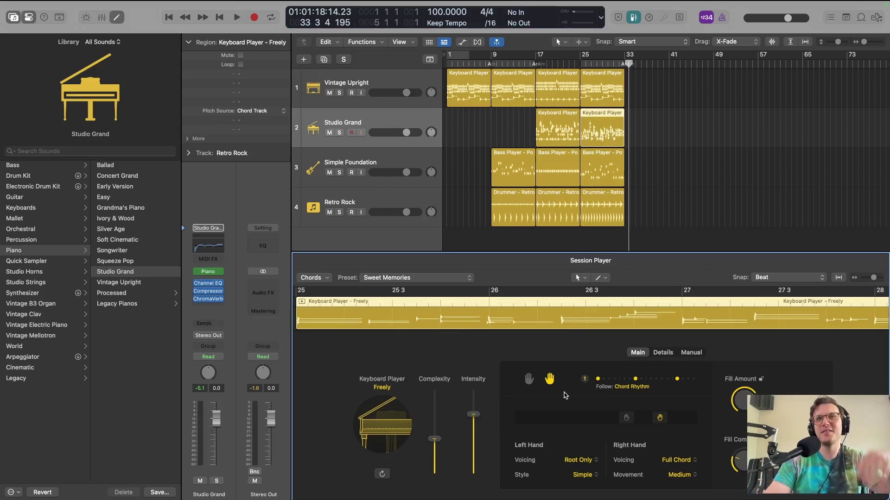
{"action": "left_click", "coordinate": [575, 135]}
{"action": "left_click", "coordinate": [529, 379]}
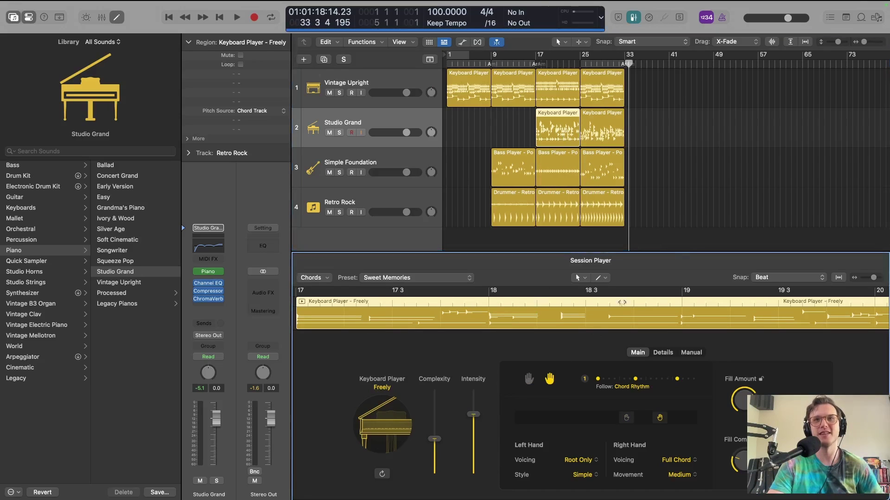
Step: Set the right-hand voicing of the Studio Grand region at bar 17 to 2 Voice, playing from bar 17 before and after the change
{"action": "left_click", "coordinate": [529, 60]}
{"action": "key", "text": "space"}
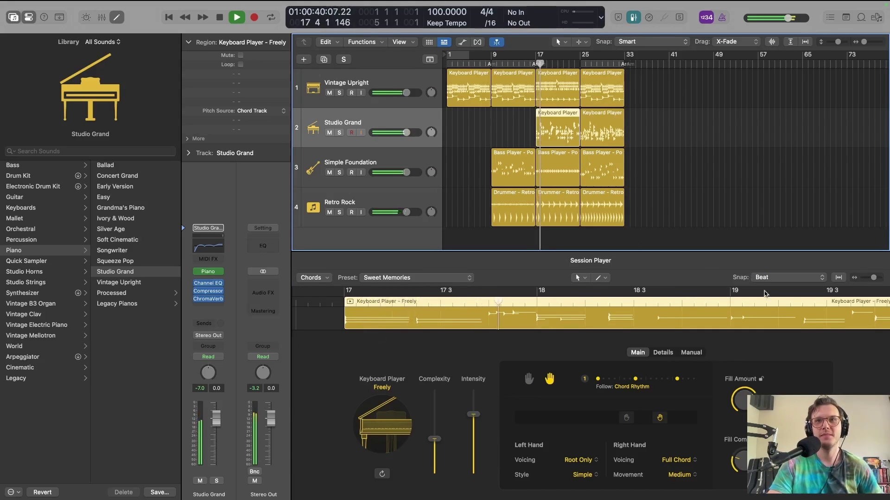
{"action": "key", "text": "space"}
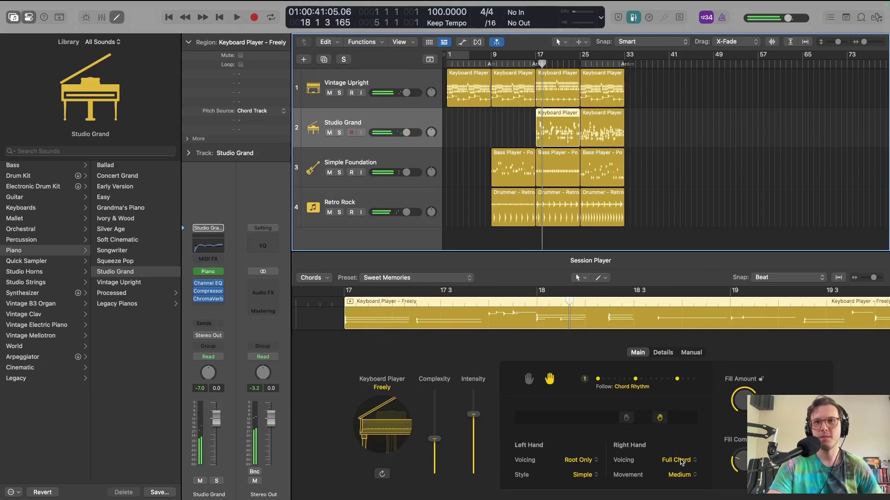
{"action": "left_click", "coordinate": [679, 460]}
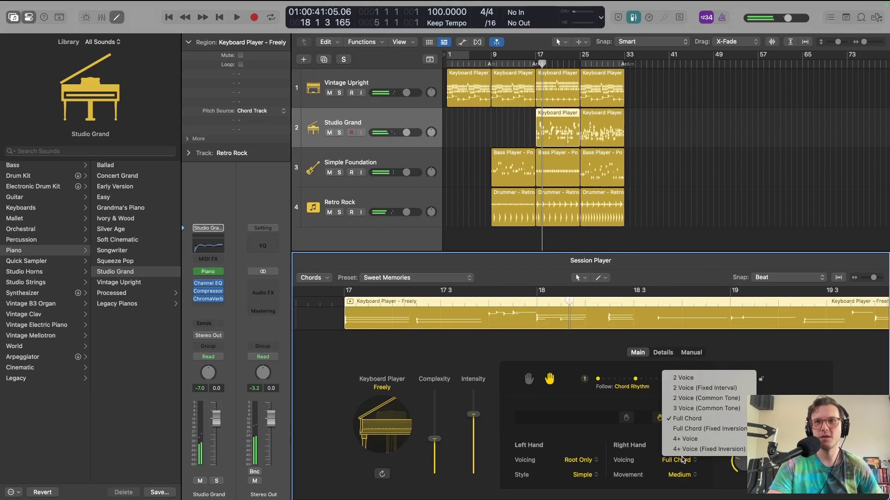
{"action": "left_click", "coordinate": [712, 378]}
{"action": "key", "text": "space"}
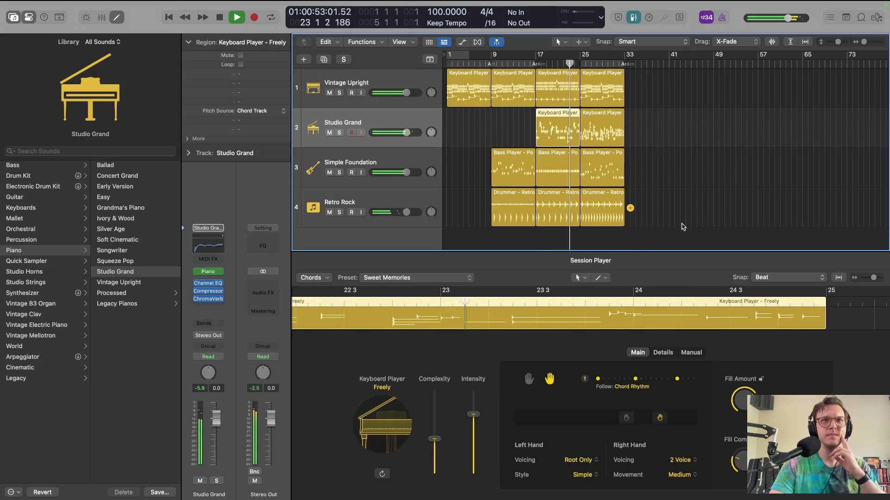
{"action": "key", "text": "space"}
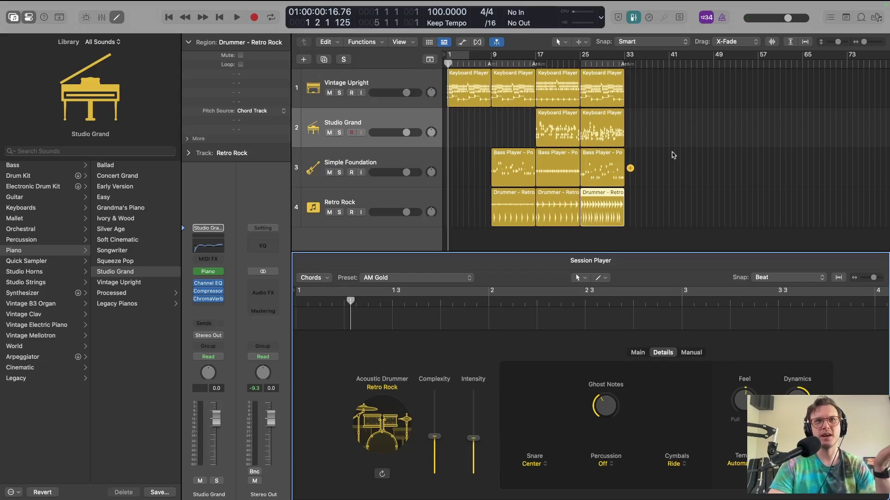
{"action": "left_click", "coordinate": [670, 164]}
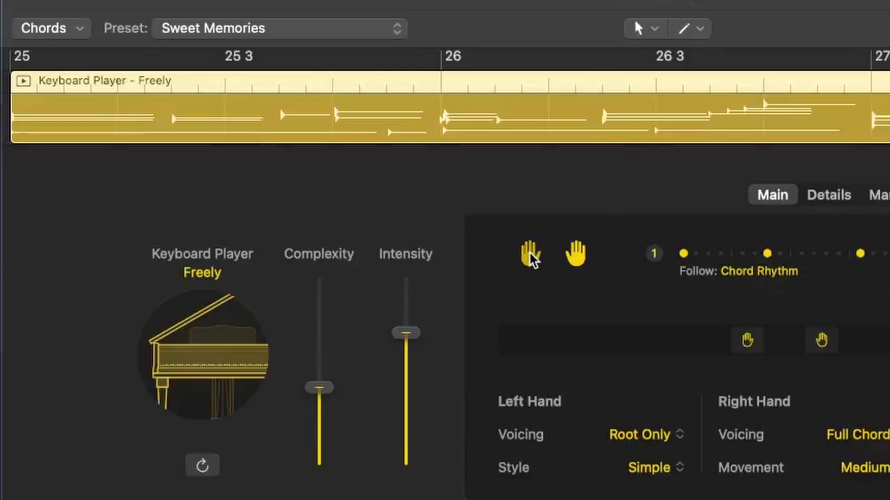
Step: Turn off the left hand of the Freely keyboard player in the region at bar 25
{"action": "left_click", "coordinate": [530, 254]}
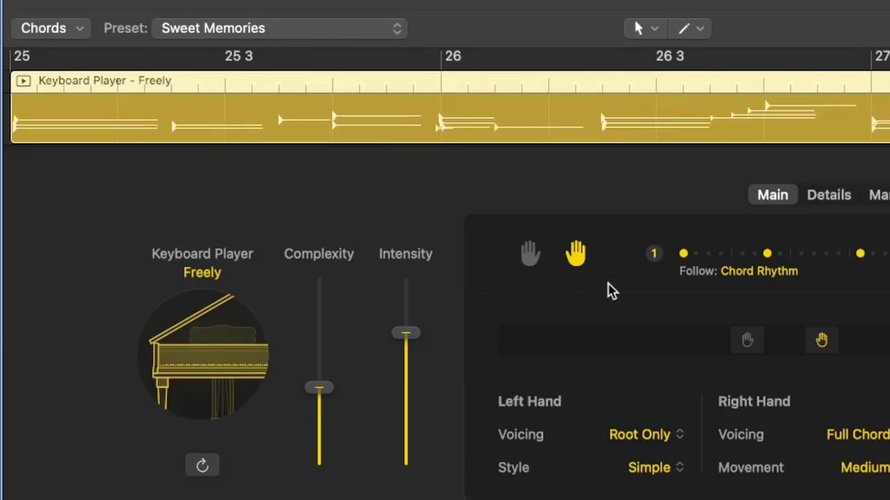